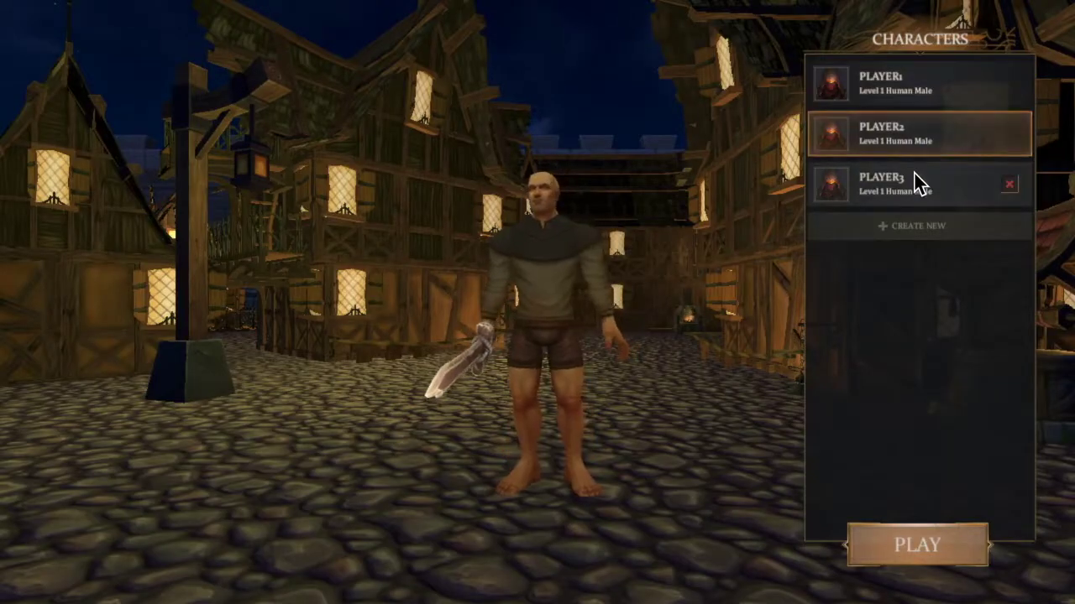
- Select PLAYER3 in the character list
left_click(912, 180)
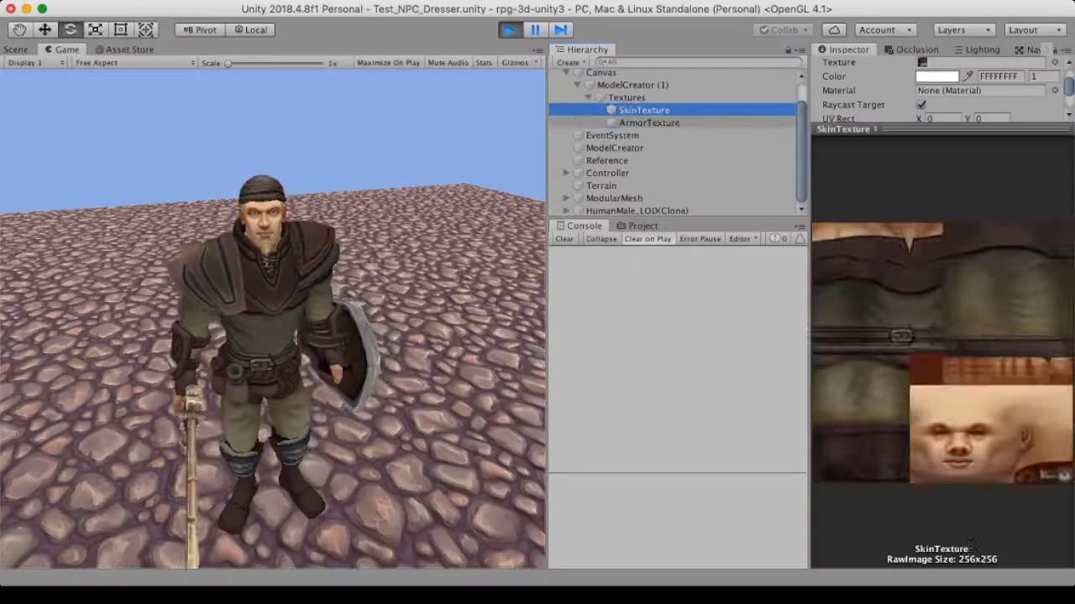
- Inspect the ArmorTexture object, and get the appearance and gear codes from the Controller's NPC Dresser Gear component
left_click(649, 123)
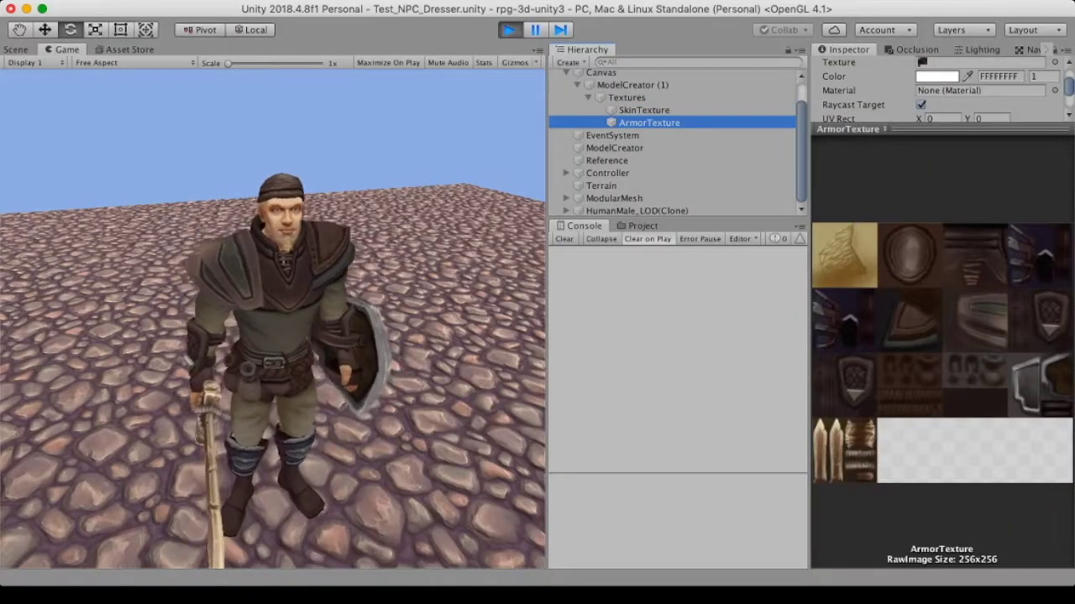
left_click(608, 173)
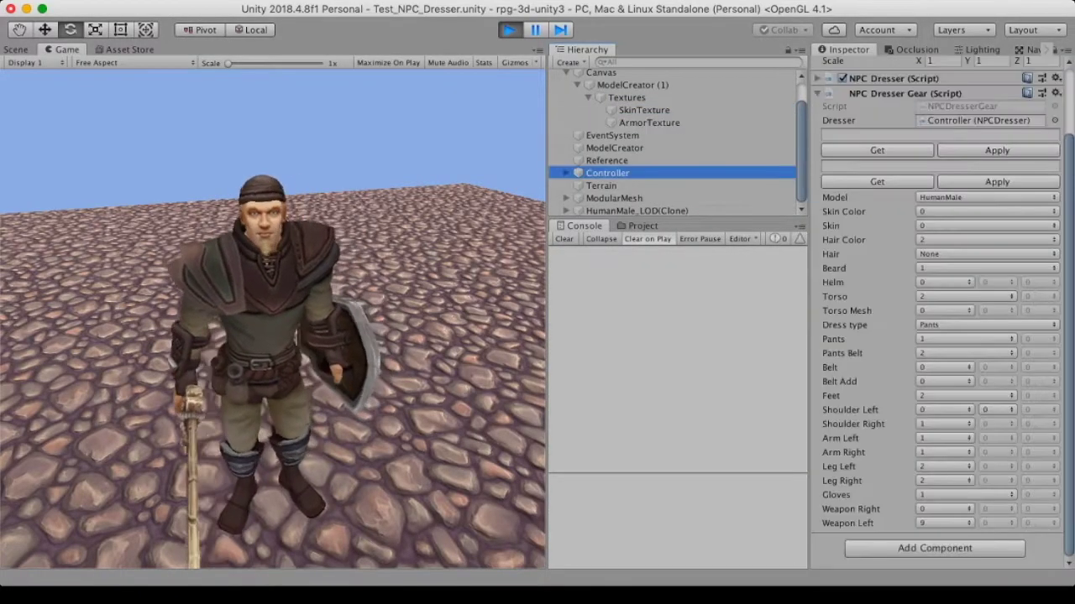
left_click(878, 150)
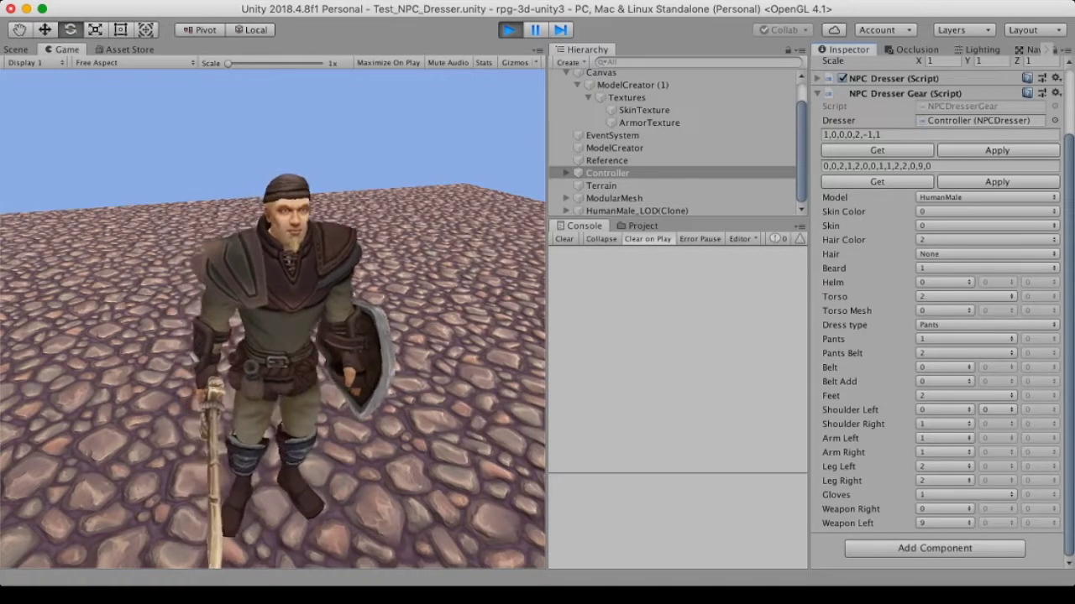
scroll(936, 311, "up", 5)
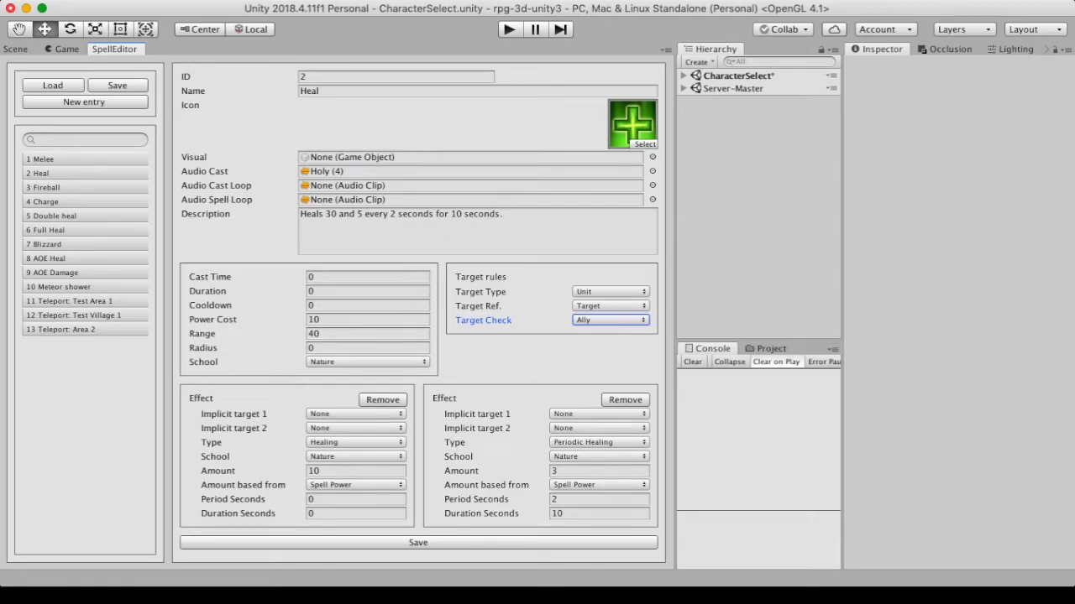
- Open the Charge and Full Heal spell entries to review their settings
left_click(84, 201)
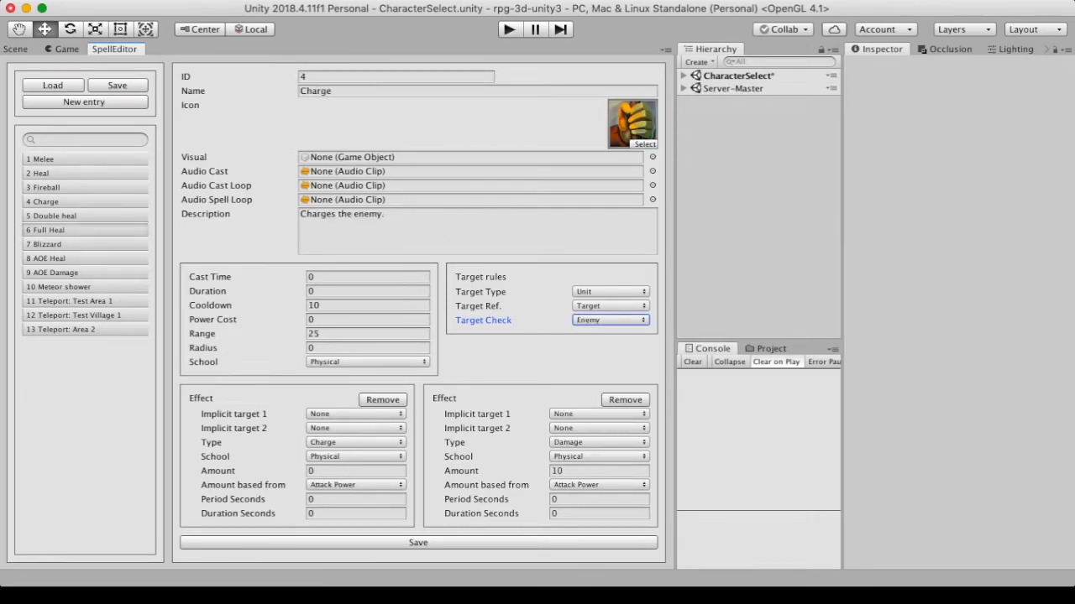
left_click(84, 230)
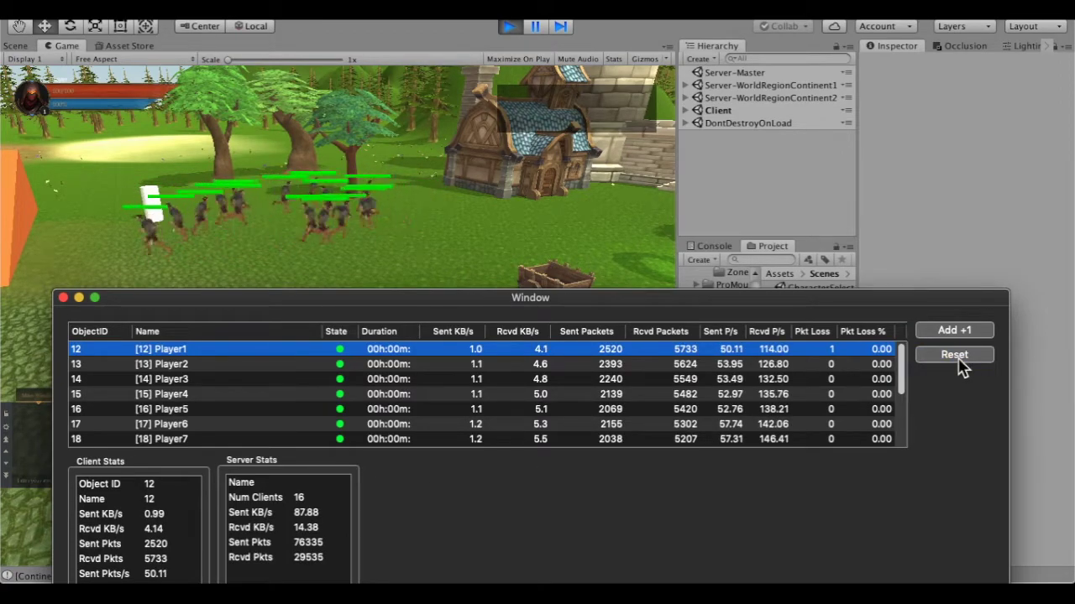
- Reset the network statistics and examine the traffic figures of the connected players down to Player15
left_click(959, 359)
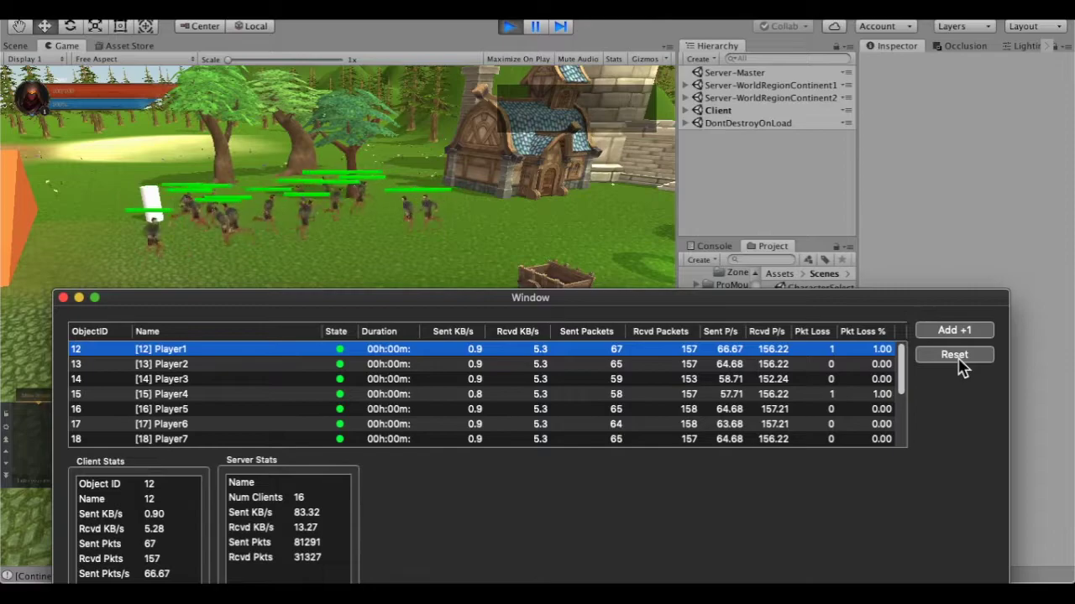
scroll(687, 375, "down", 3)
scroll(687, 375, "down", 3)
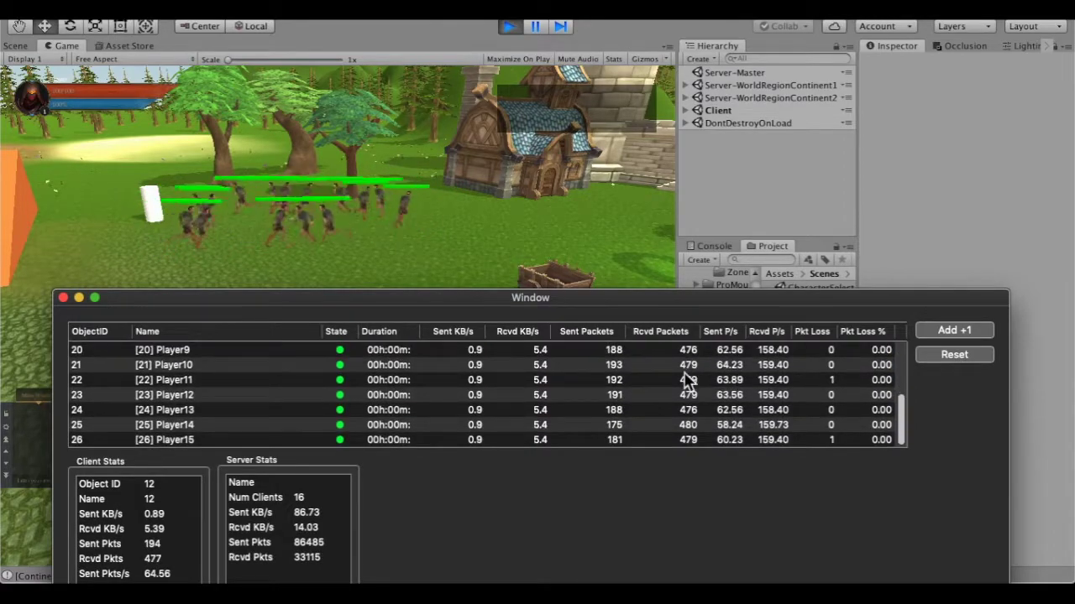
left_click(614, 409)
left_click(613, 379)
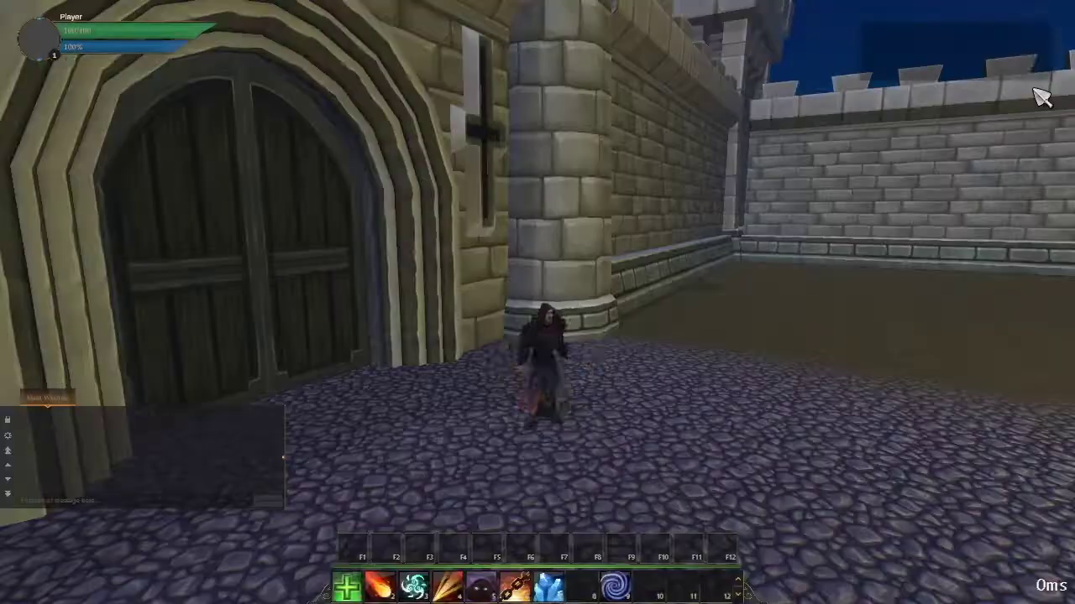
- Try out the action-bar spells in the game, including the slot 6 spell, Heal and an area spell on the enemy group
key("6")
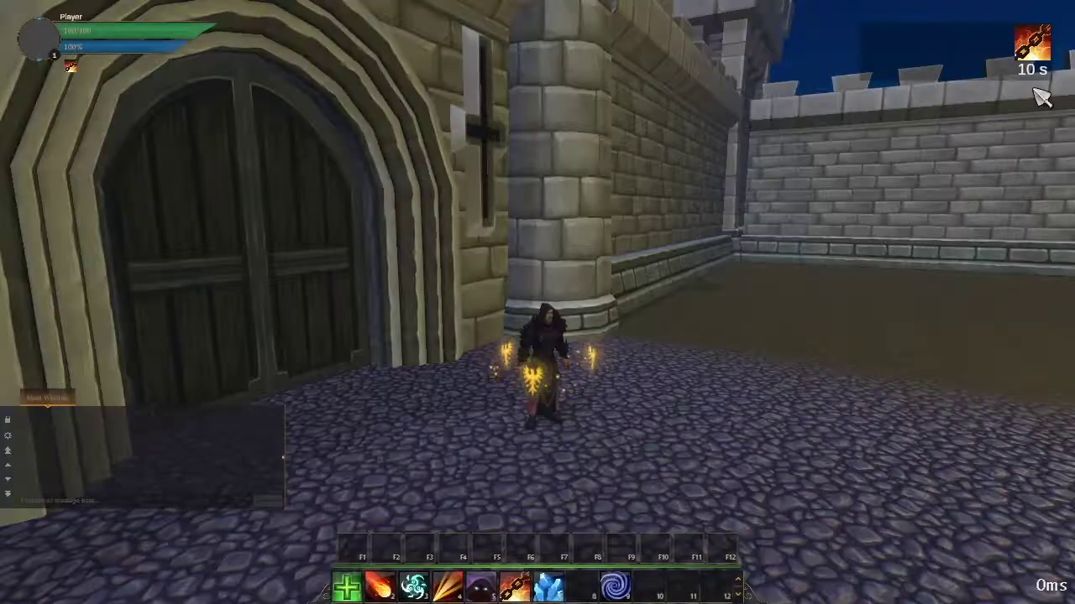
key("1")
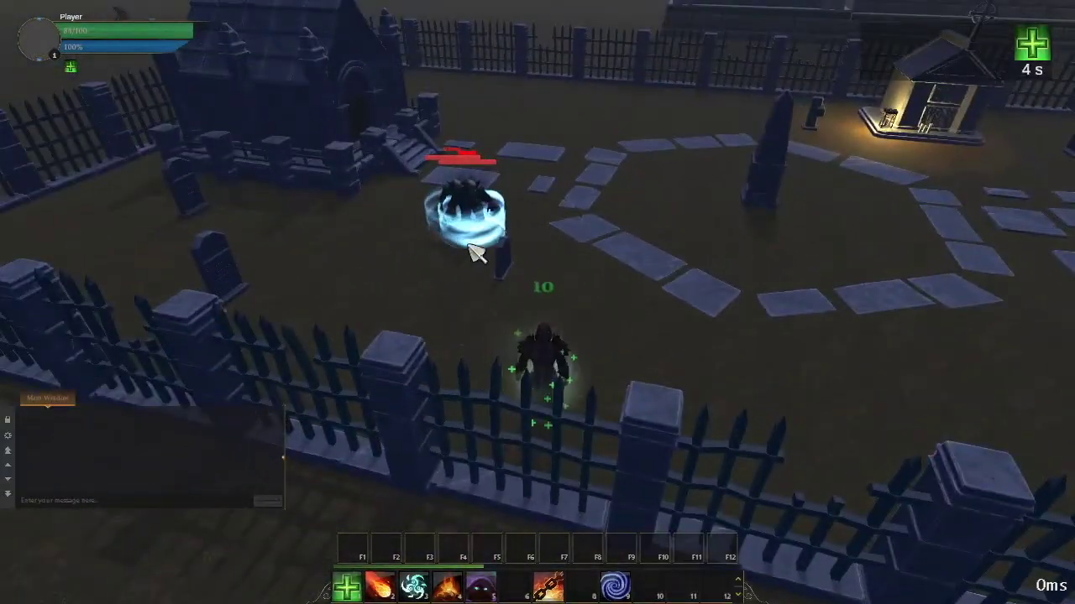
left_click(476, 254)
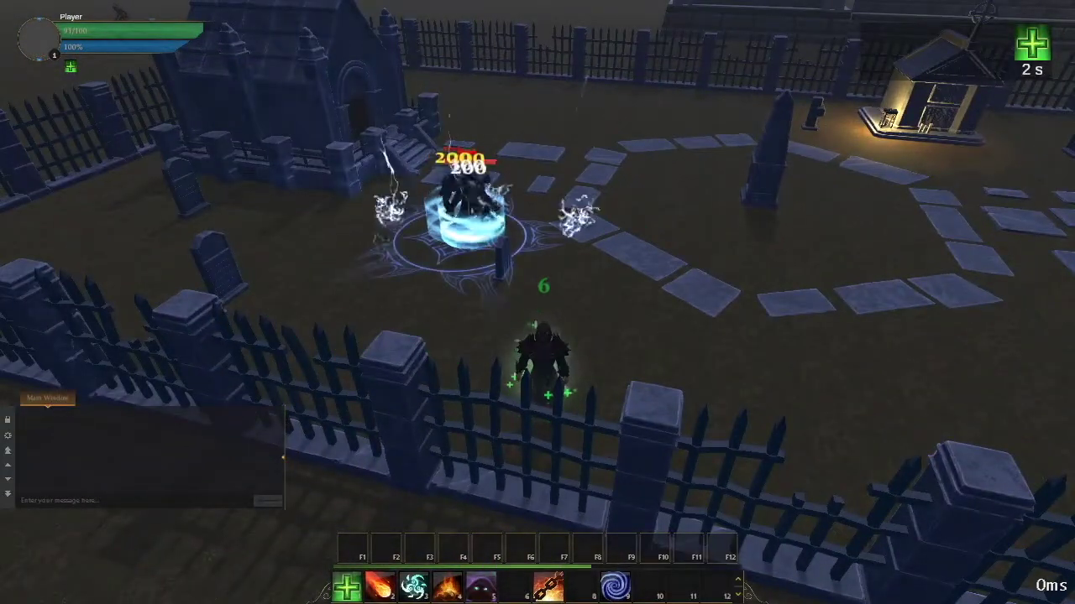
key("d")
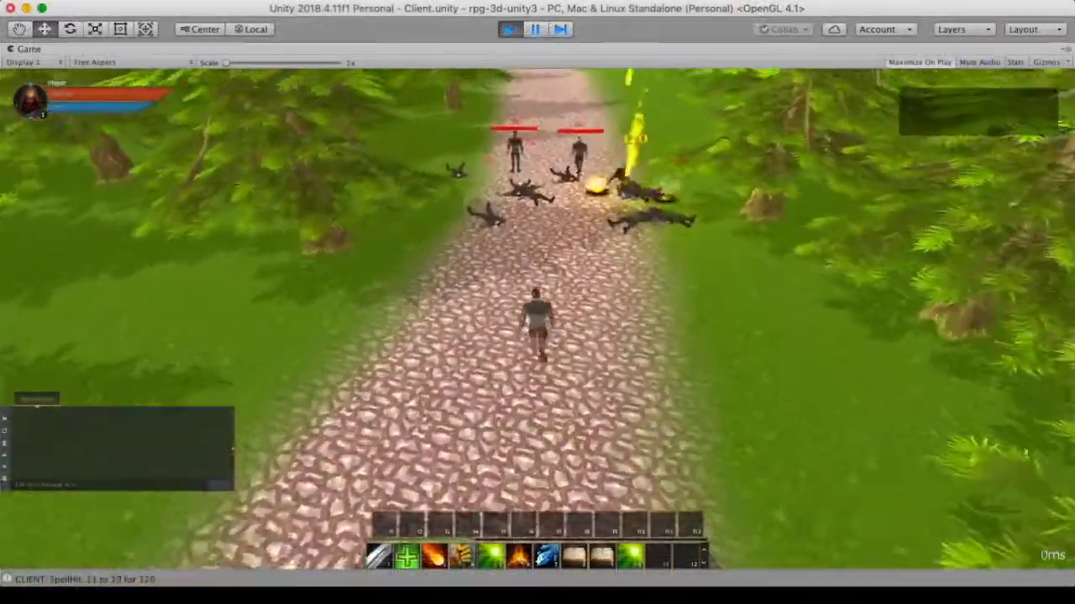
key("3")
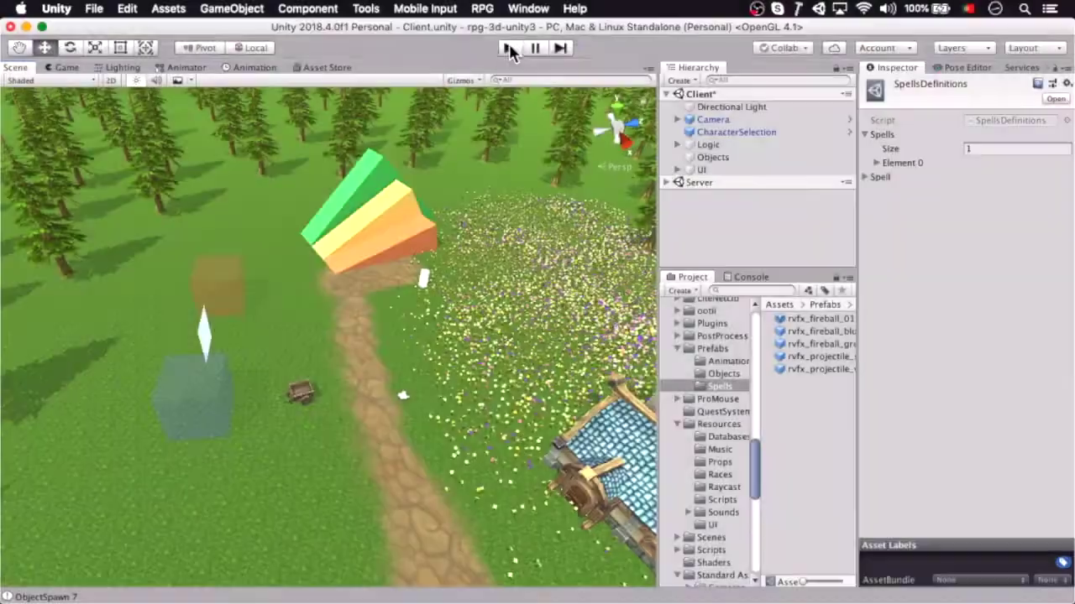
- Run the Client scene to check which spells the character has, and stop the run
left_click(508, 44)
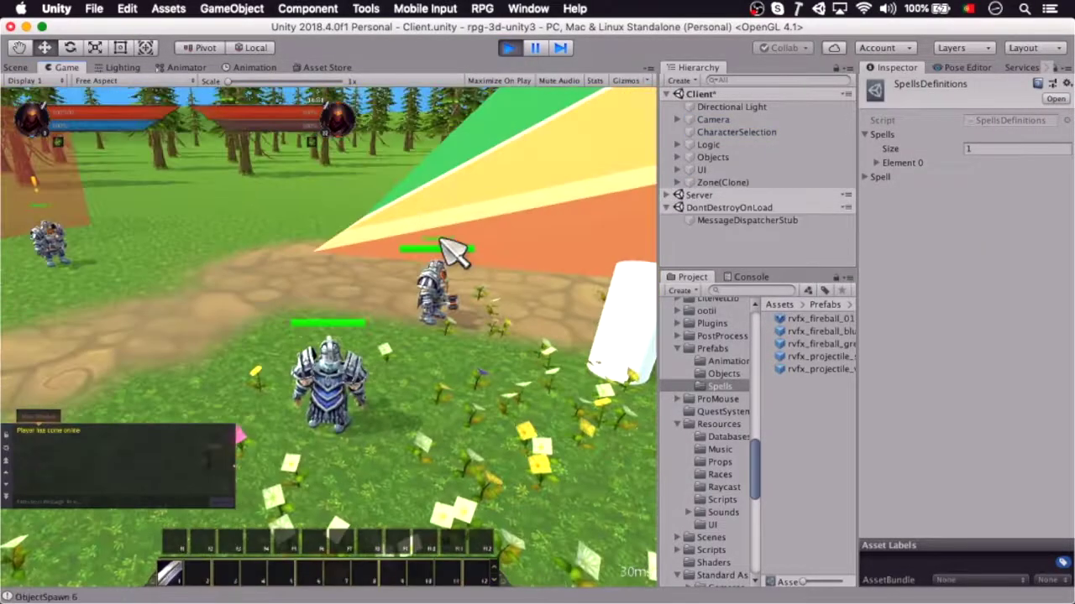
key("p")
key("p")
left_click(508, 47)
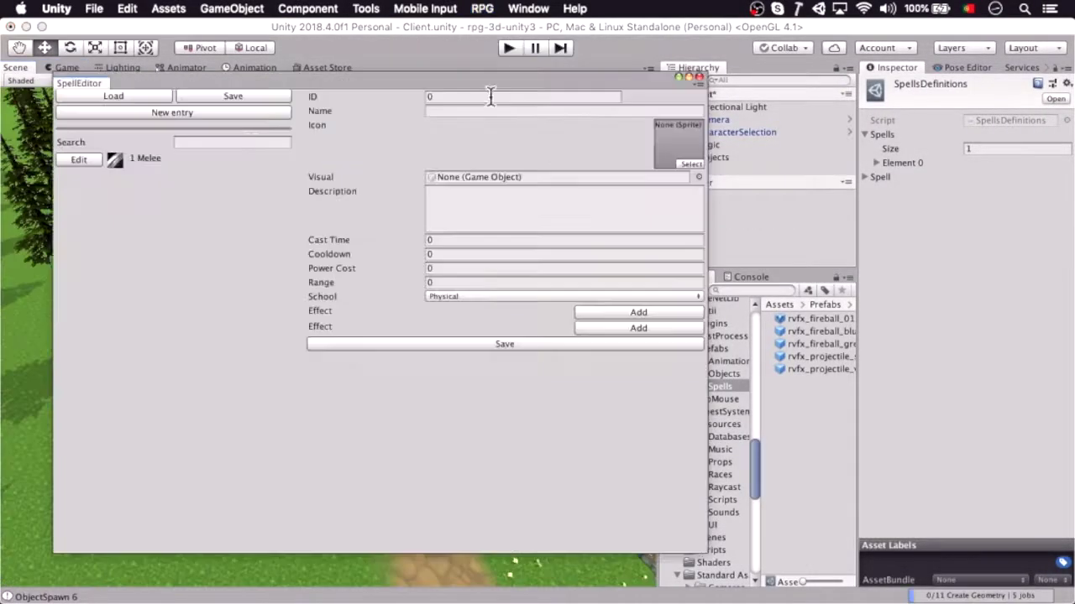
- Create spell 2 named Heal with the green cross icon and the description "Heals 30 and 5 every 2 seconds for 10 seconds."
left_click(432, 110)
type("Heal")
left_click(690, 165)
double_click(563, 204)
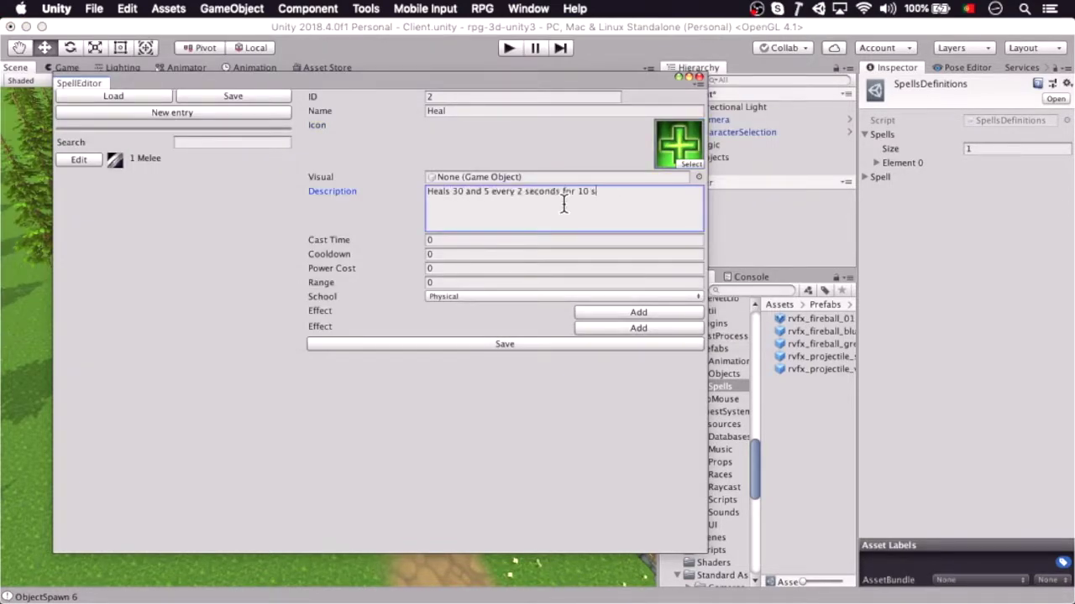
- Set Heal's power cost to 10, its range to 40 and its school to Nature
type("40")
left_click(522, 296)
left_click(516, 377)
- Add a first effect to Heal: type Healing, school Nature, amount 30 based on Spell Power
left_click(580, 313)
left_click(579, 328)
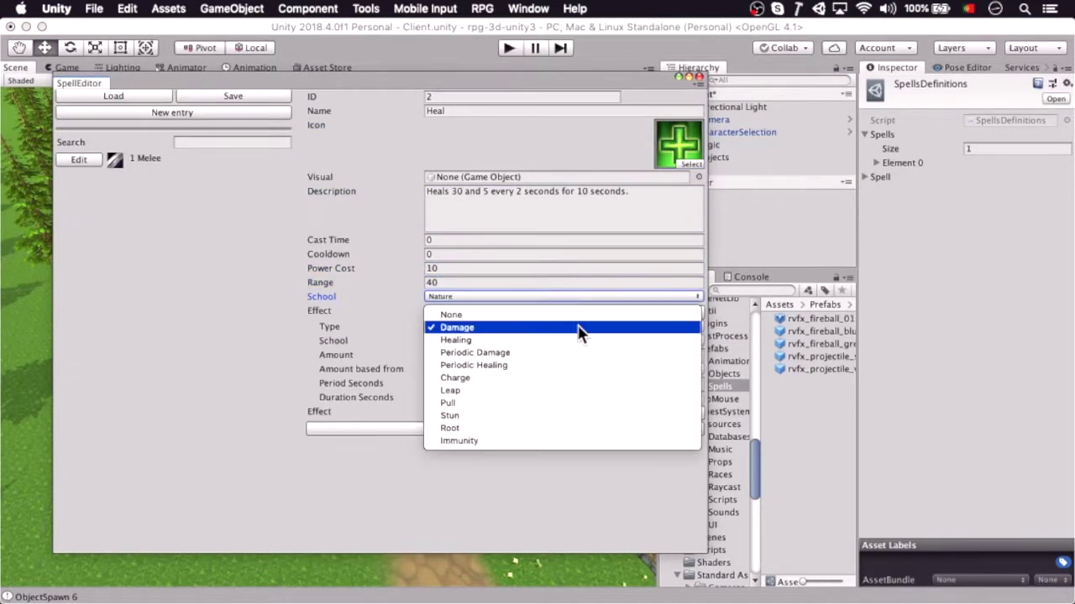
left_click(579, 340)
left_click(576, 340)
left_click(572, 392)
type("30")
left_click(566, 369)
left_click(568, 382)
- Add a second Heal effect: Periodic Healing, Nature, amount 5 based on Spell Power, period 2 seconds, duration 10 seconds
left_click(614, 413)
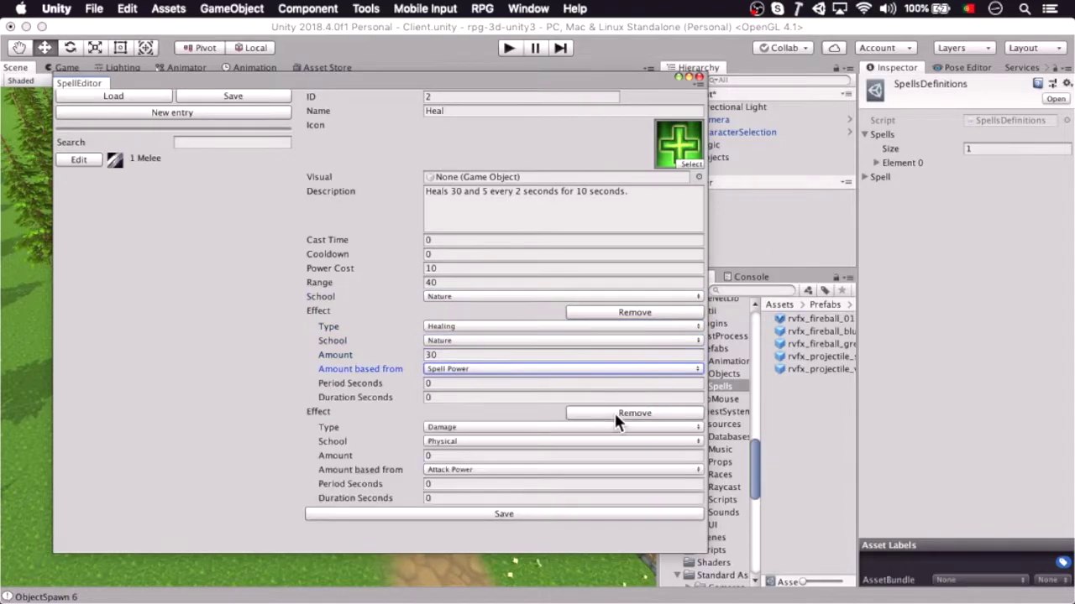
left_click(590, 428)
left_click(529, 464)
left_click(530, 441)
left_click(537, 456)
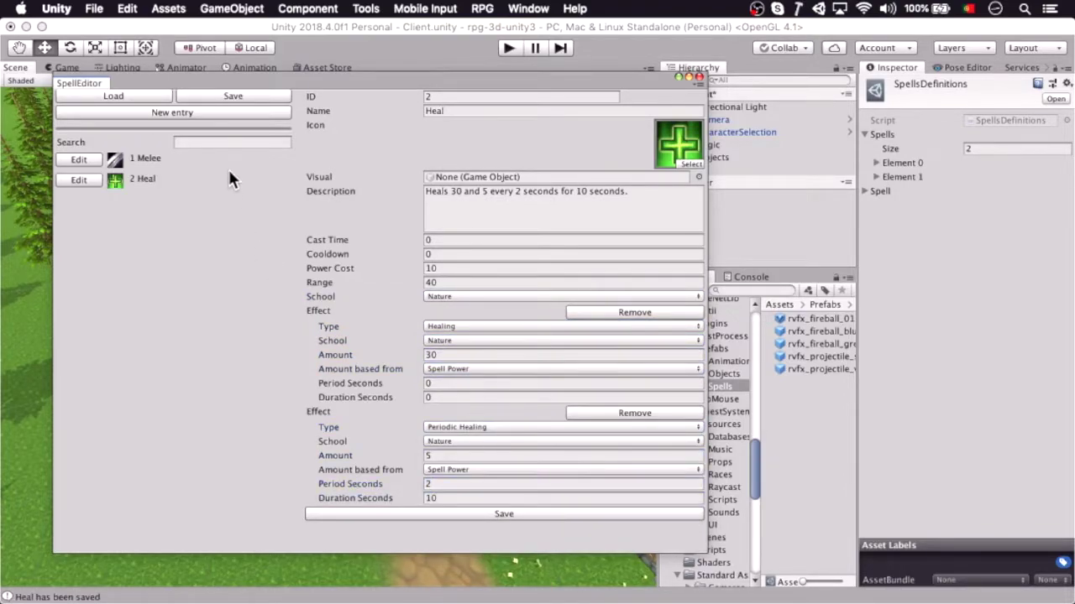
- Save the spell database with the new Heal spell and play-test Heal from the second action slot
left_click(233, 95)
left_click(699, 76)
left_click(509, 48)
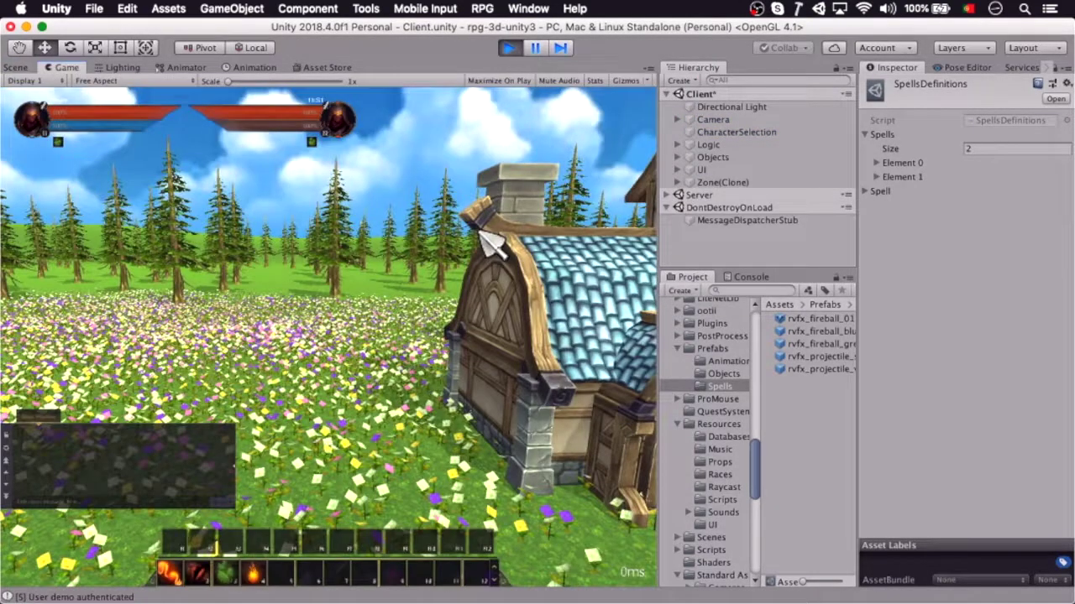
right_click_drag(476, 229, 431, 406)
key("2")
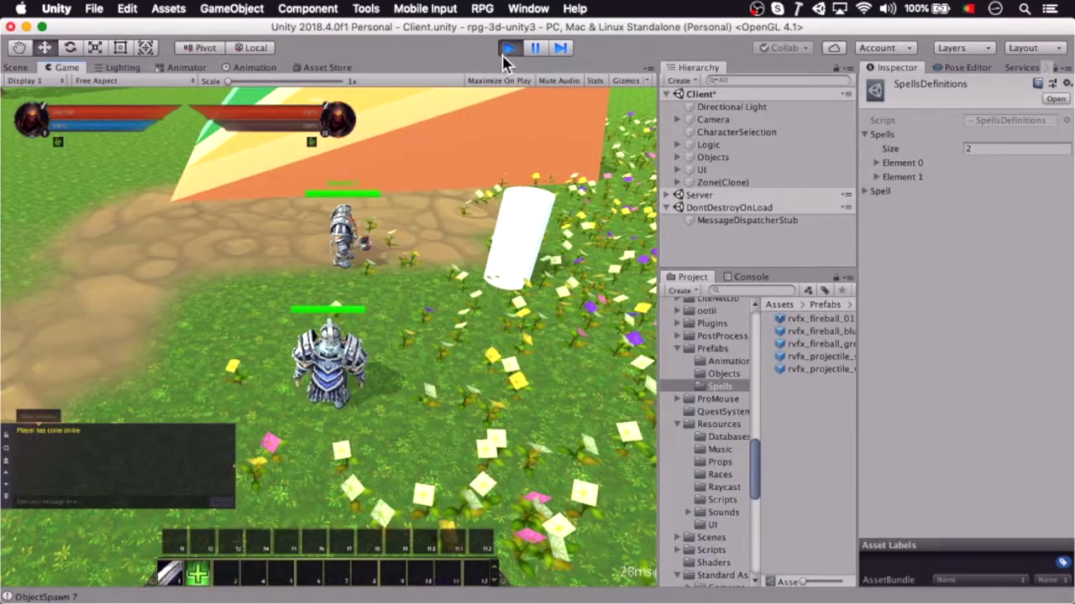
left_click(504, 53)
- Create a new spell entry with ID 3 named Fireball and the red_16 sprite as its icon
left_click(487, 8)
left_click(485, 102)
type("ball")
left_click(691, 165)
type("red_")
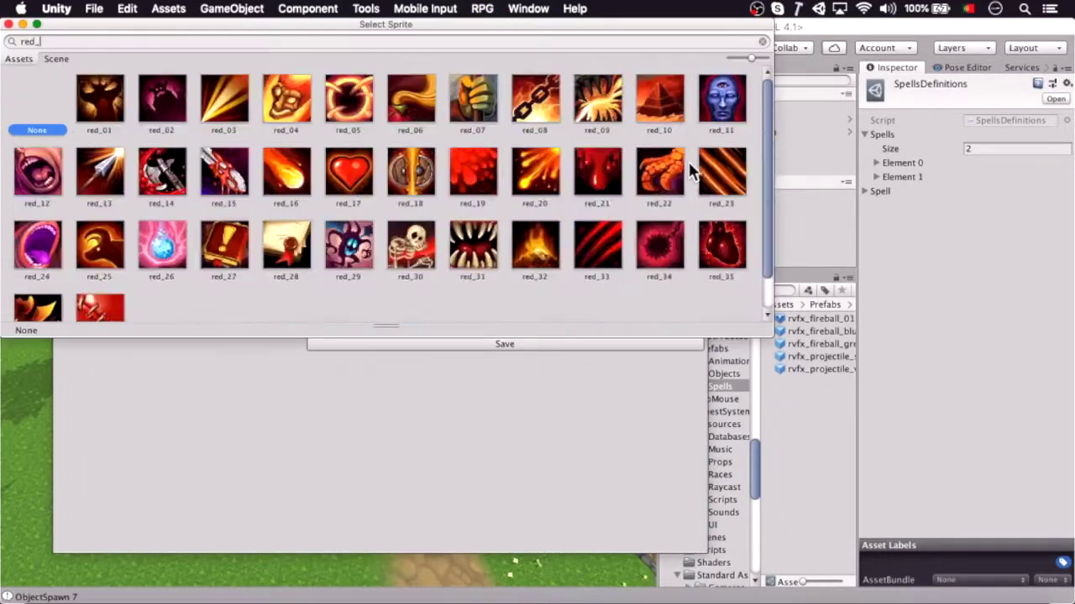
double_click(279, 176)
- Assign rvfx_fireball_01 as Fireball's visual and enter the description "Deals 50 fire damage."
left_click(699, 177)
type("rvfx")
double_click(50, 84)
left_click(516, 218)
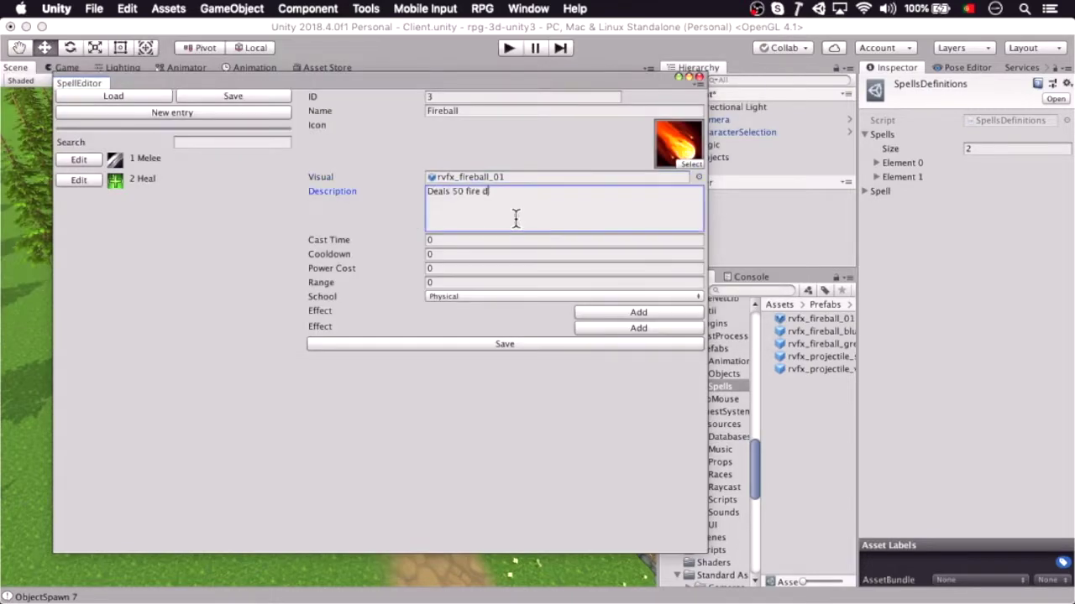
- Set Fireball's cooldown to 2, power cost to 20, range to 40 and school to Fire
type("20")
left_click(504, 282)
type("40")
left_click(505, 296)
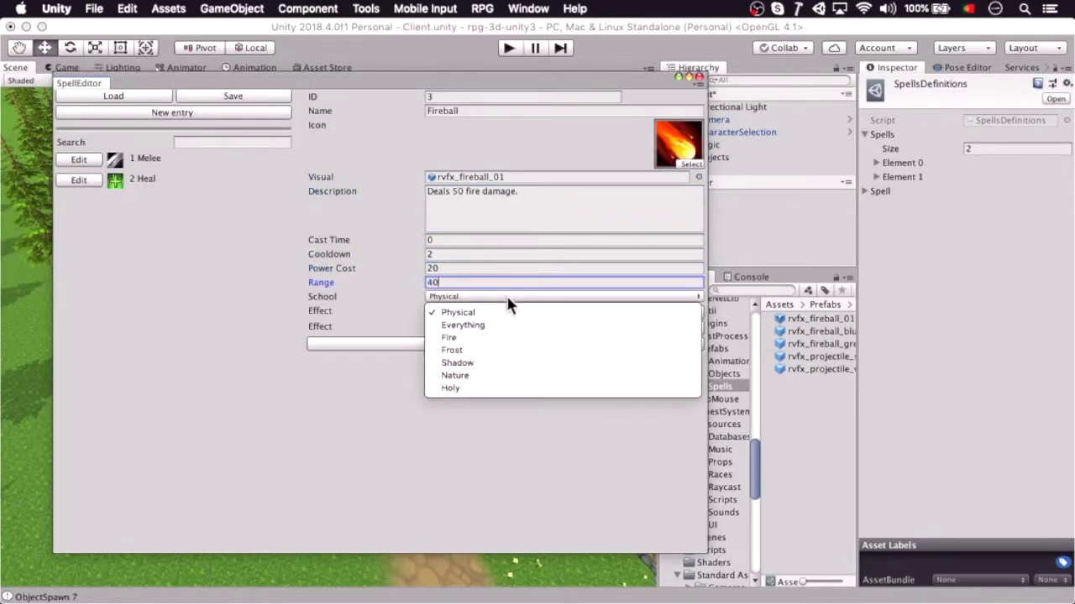
left_click(509, 338)
- Add a Fireball effect: type Damage, school Fire, amount 50 based on Spell Power
left_click(591, 313)
left_click(560, 326)
left_click(554, 326)
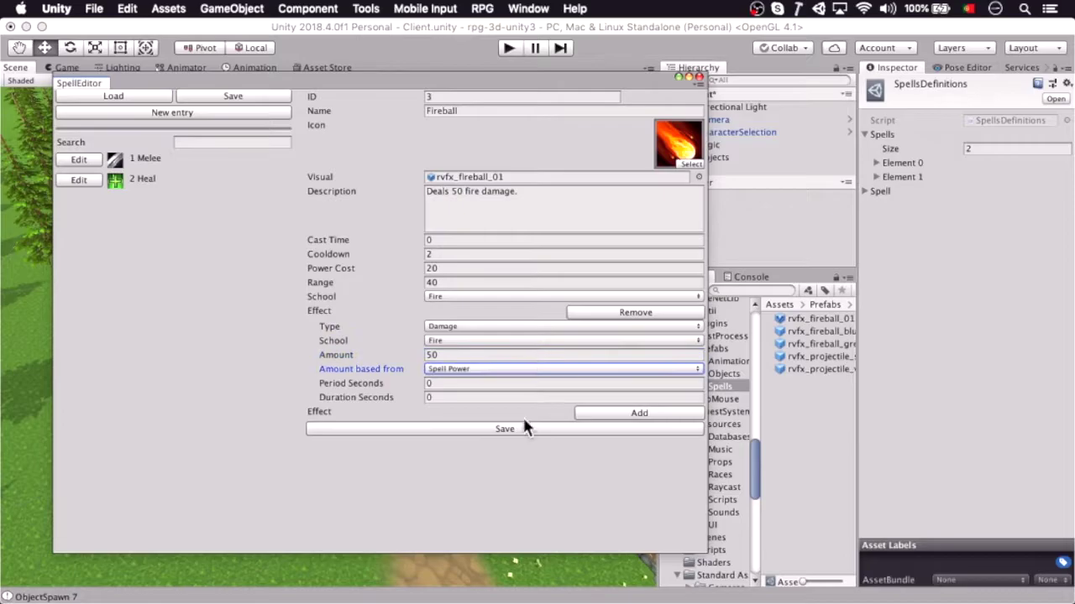
- Save the Fireball spell and play-test it from the third action slot on a target
left_click(698, 77)
left_click(509, 48)
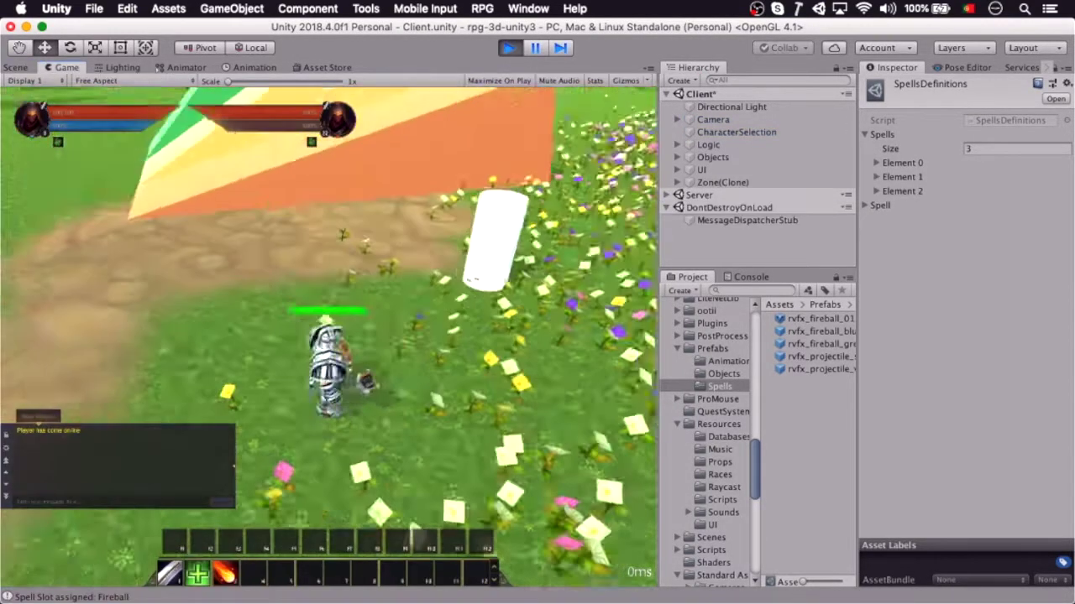
key("3")
left_click(319, 225)
key("3")
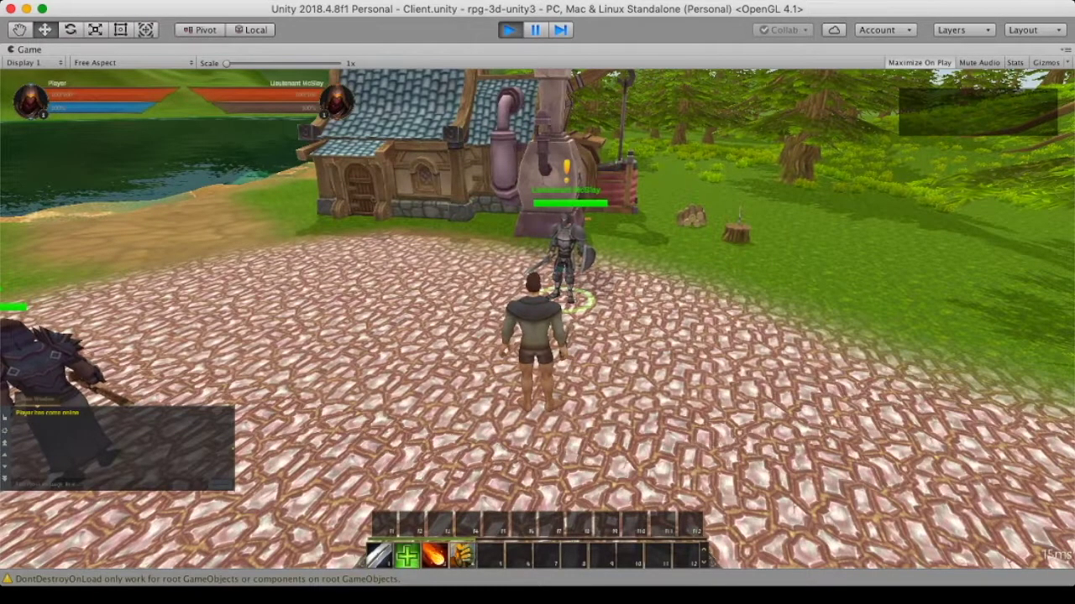
- Talk to the armored quest giver and accept the "Prove yourself" quest
right_click(565, 252)
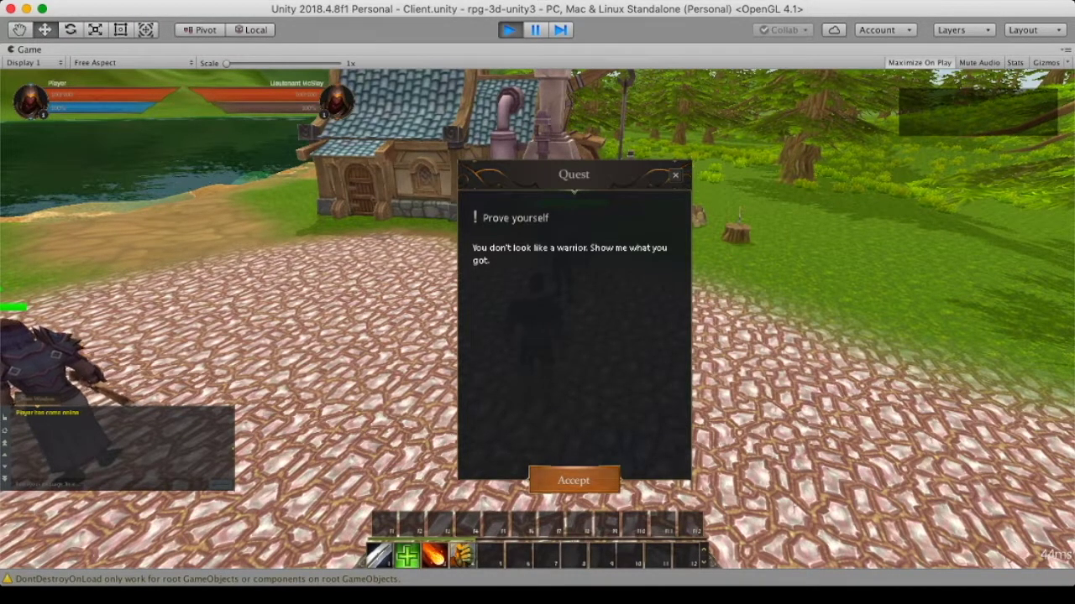
left_click(573, 480)
key("1")
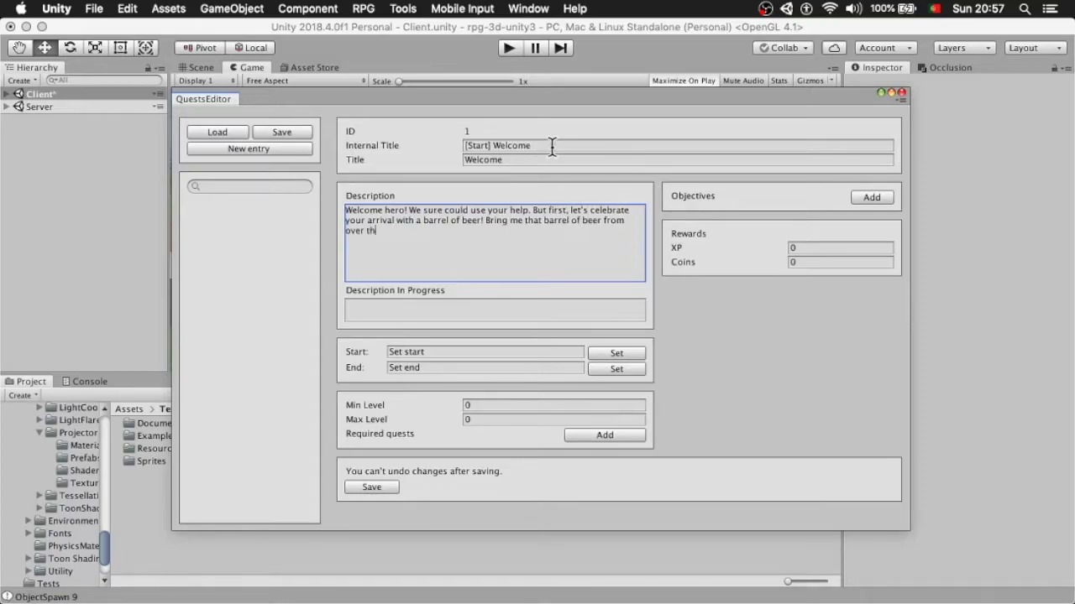
- Finish the Welcome quest's description with "over there, will you?" and enter "Did you find it?" as its in-progress description
type("?")
key("Tab")
type("Did you")
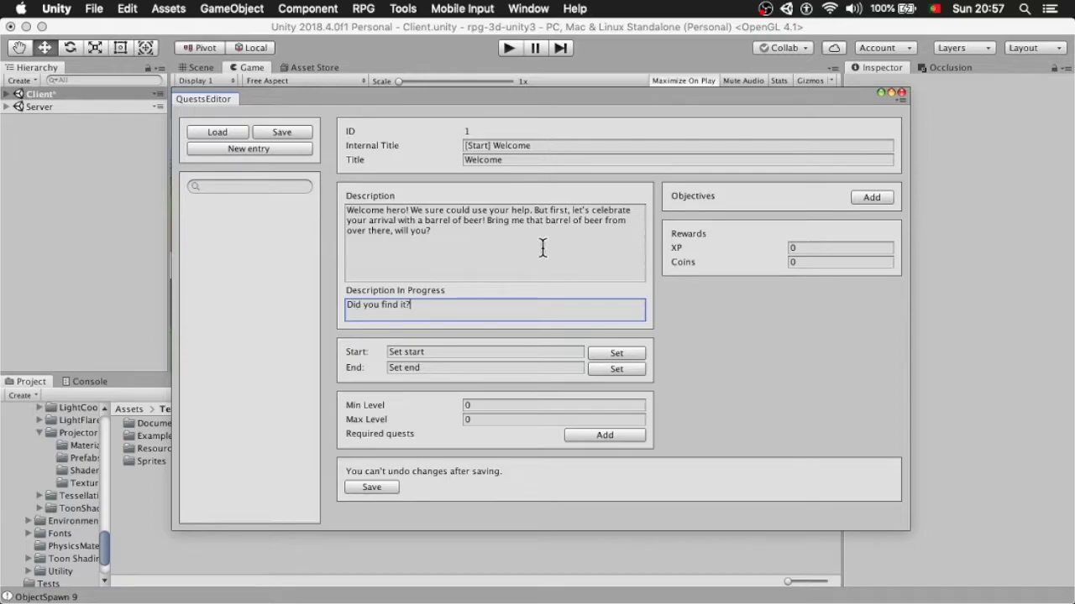
- Set Lieutenant McSlay as both the start and the end of the Welcome quest
left_click(622, 353)
left_click(586, 377)
left_click(619, 372)
left_click(565, 377)
- Set the quest's minimum level to 1 and maximum level to 255, and close the quest editor
left_click(527, 404)
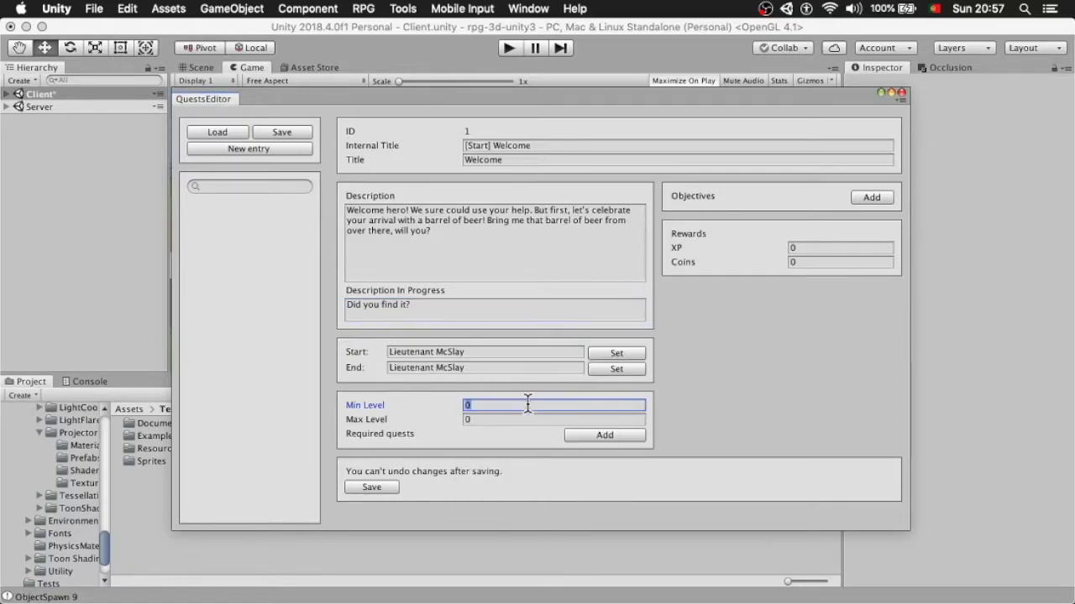
type("1")
key("Tab")
type("255")
key("super+w")
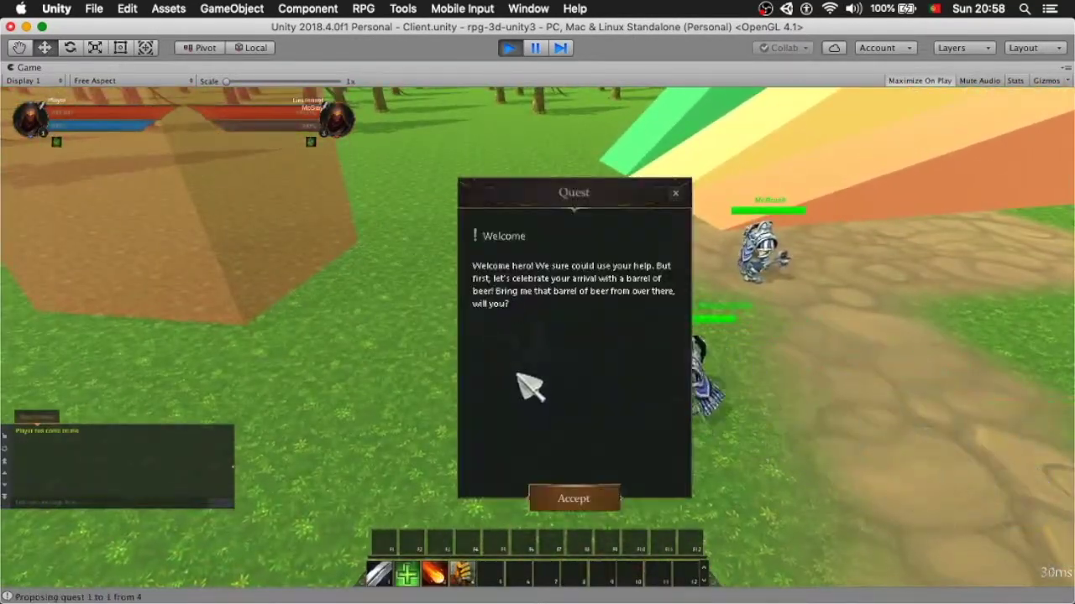
- Play-test the Welcome quest by accepting it in the running game, and stop the run
left_click(576, 499)
left_click(558, 290)
left_click(576, 499)
left_click(509, 48)
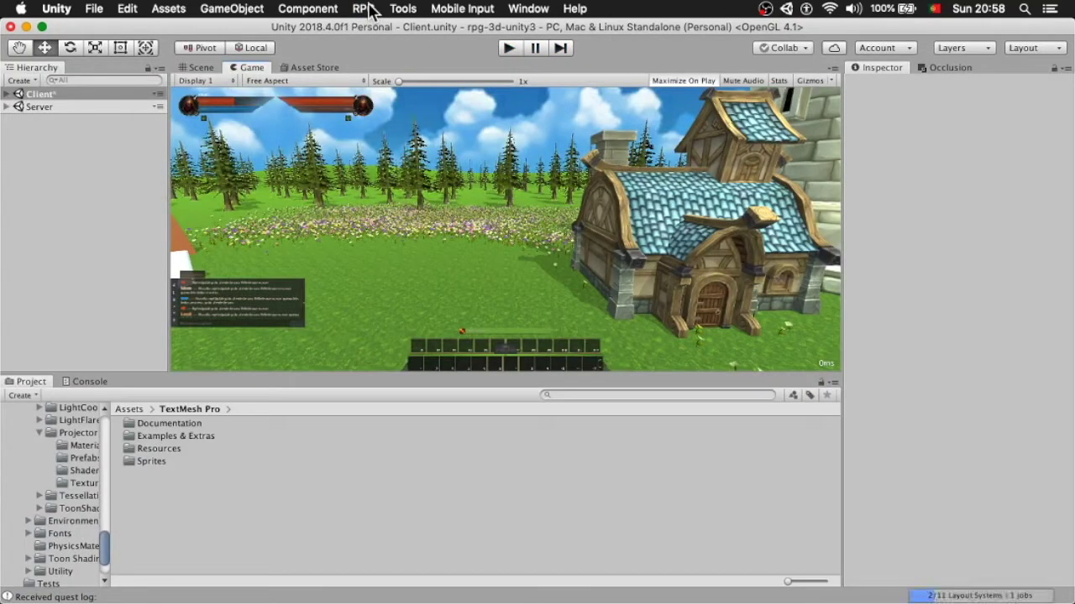
- Add a COLLECT objective for 1 Barrel to the Welcome quest in the quest editor and save the quest
left_click(367, 8)
left_click(368, 43)
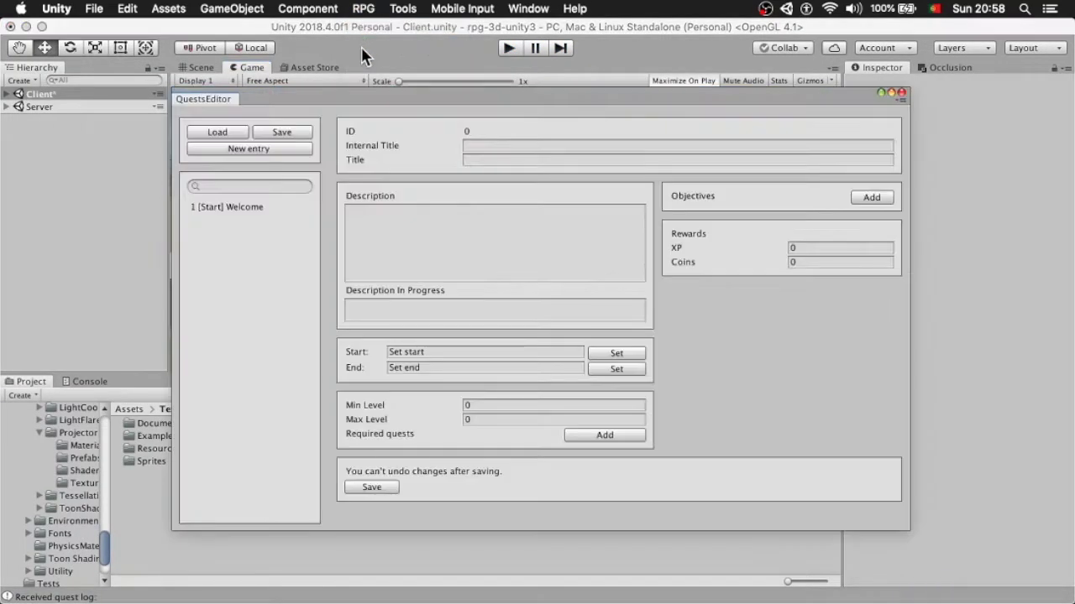
left_click(258, 204)
left_click(875, 197)
left_click(862, 247)
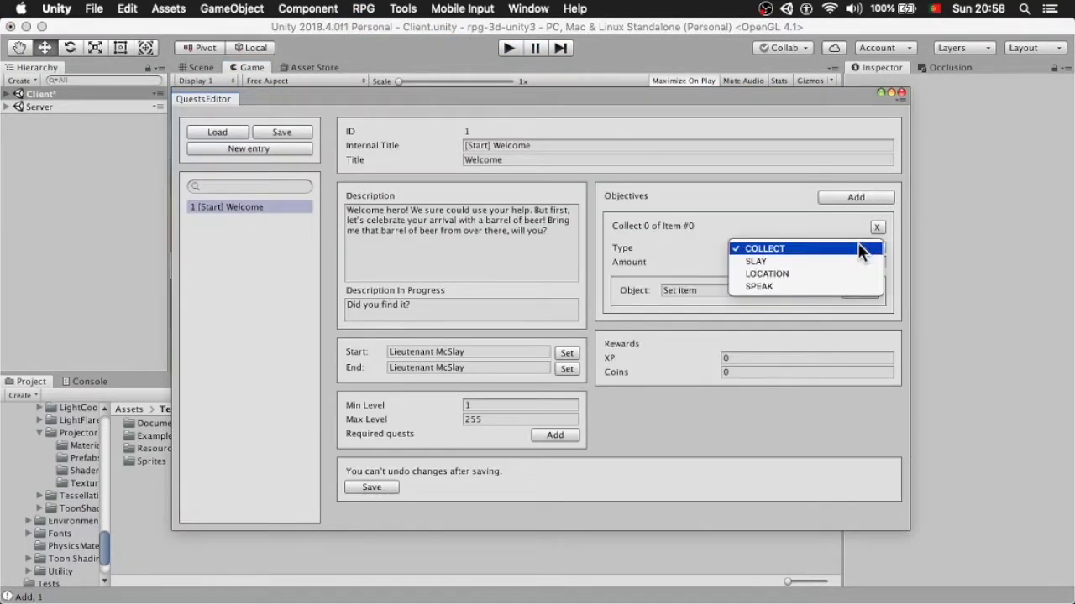
left_click(861, 249)
left_click(855, 261)
type("1")
left_click(859, 292)
left_click(589, 409)
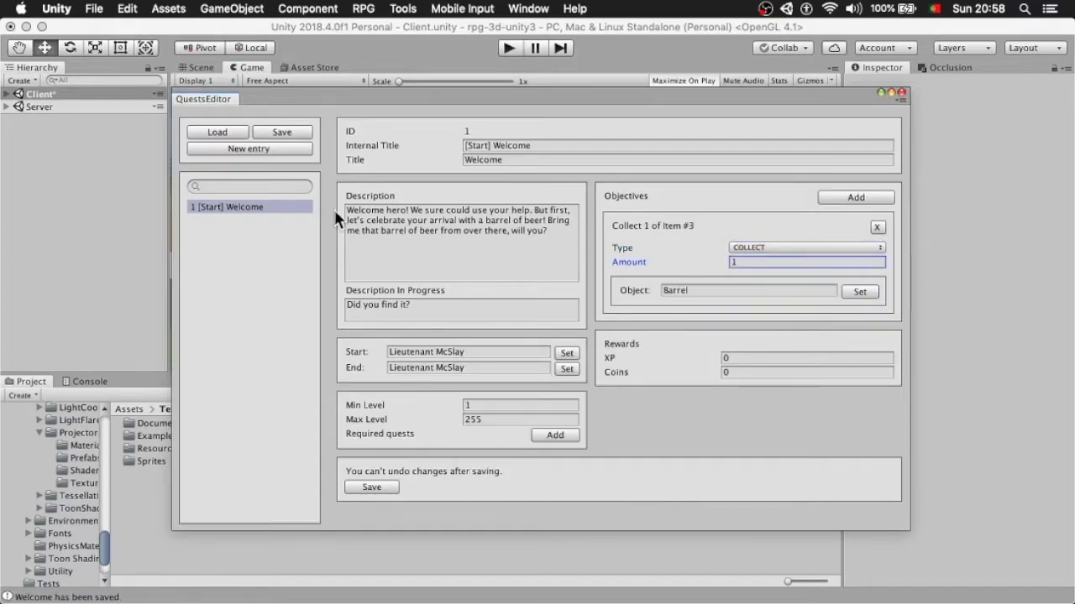
- Play-test the Welcome quest by running the game, walking to Lieutenant McSlay and completing the quest
left_click(470, 74)
left_click(509, 48)
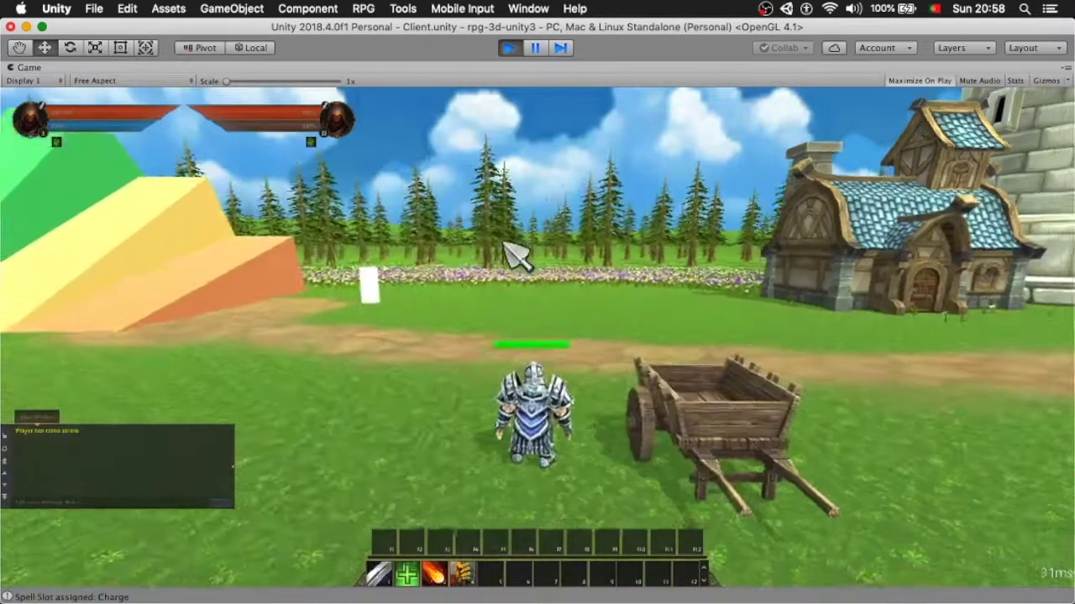
right_click_drag(501, 241, 467, 267)
key("w")
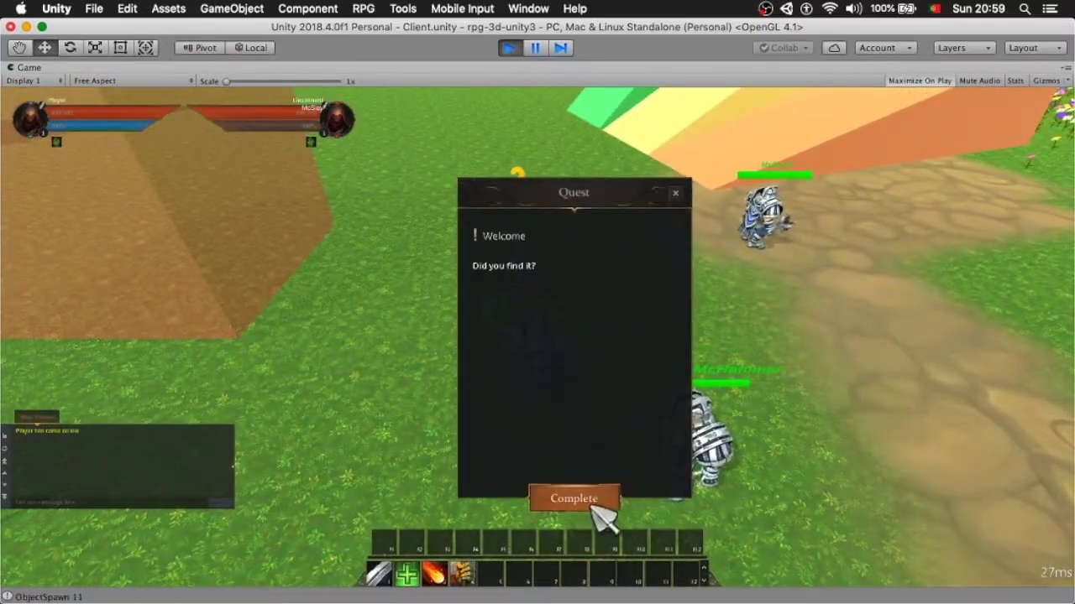
left_click(596, 509)
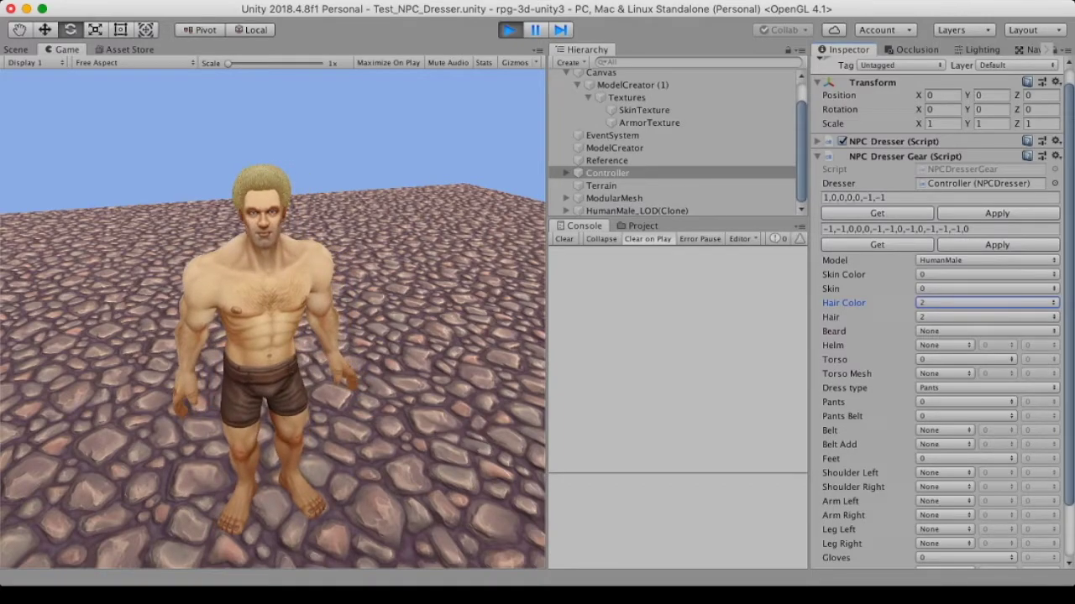
- Dress the HumanMale model with beard 1, torso 2, pants 1 and pants belt 2, and change its feet option
left_click(986, 330)
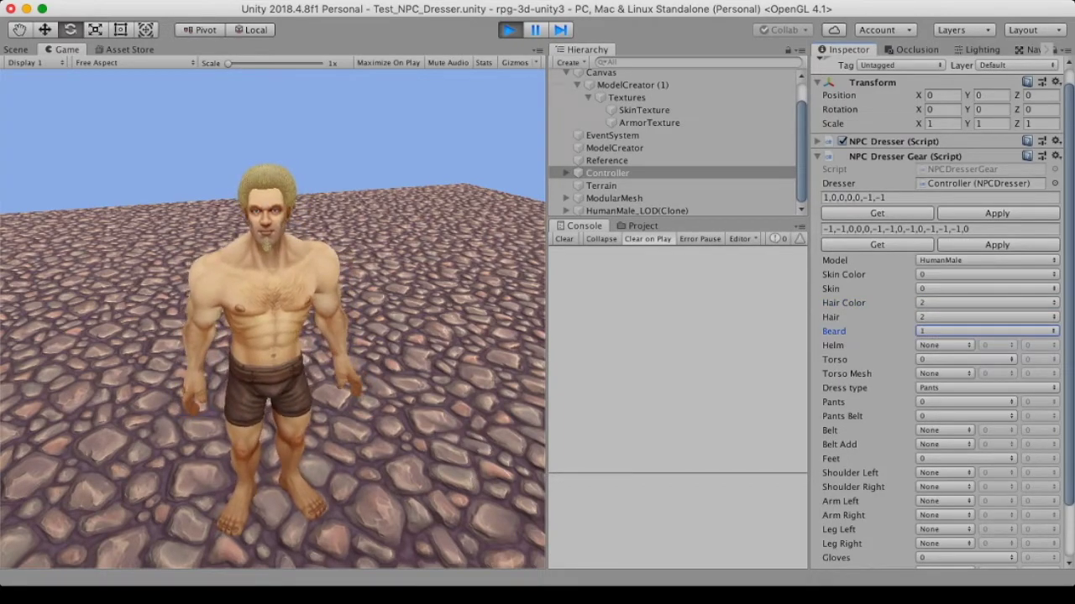
left_click(965, 359)
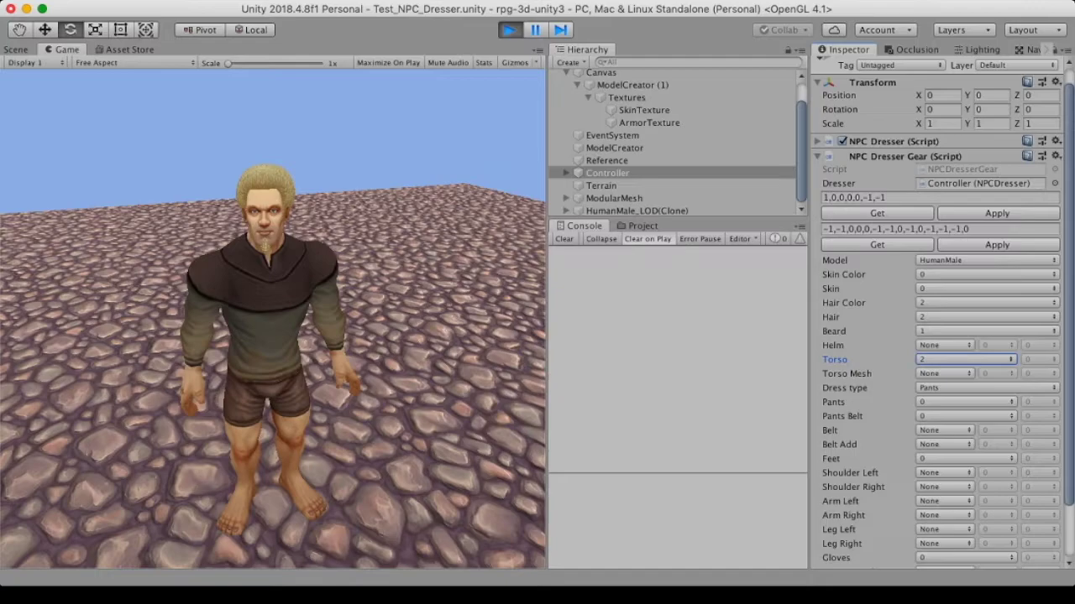
left_click(965, 402)
left_click(966, 416)
left_click(966, 417)
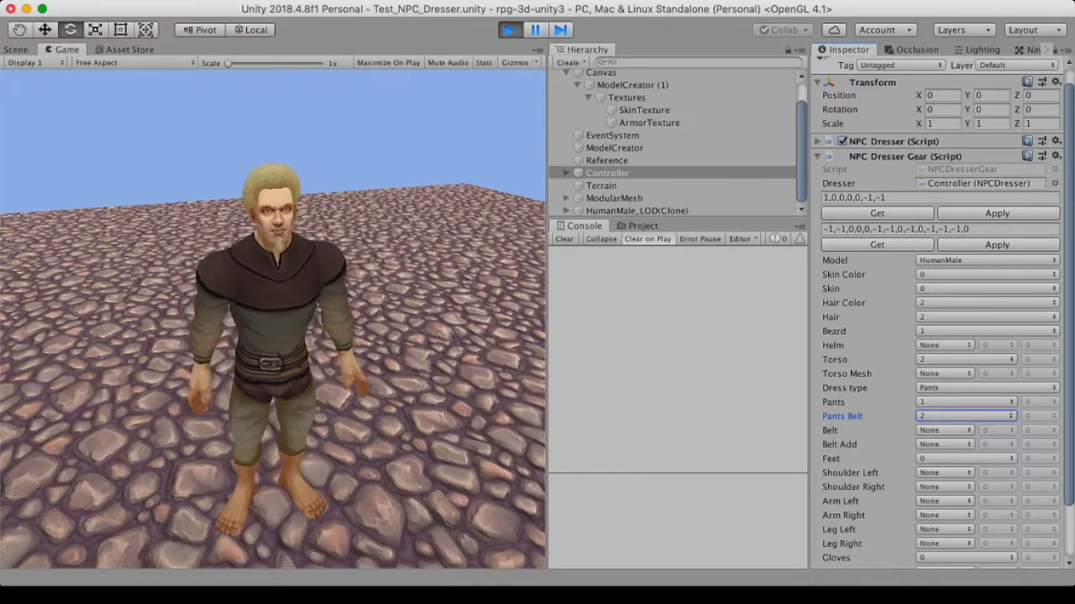
left_click(966, 459)
left_click(966, 458)
scroll(965, 459, "down", 5)
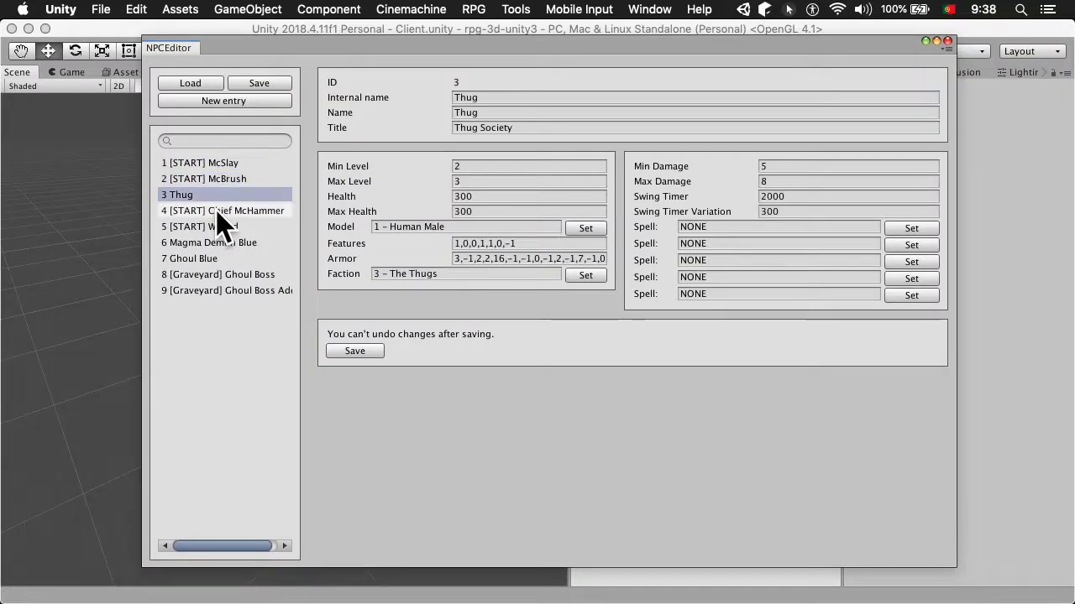
- Review the Chief McHammer, Ghoul Boss and Ghoul Boss Add entries in the NPC editor
left_click(216, 209)
left_click(208, 272)
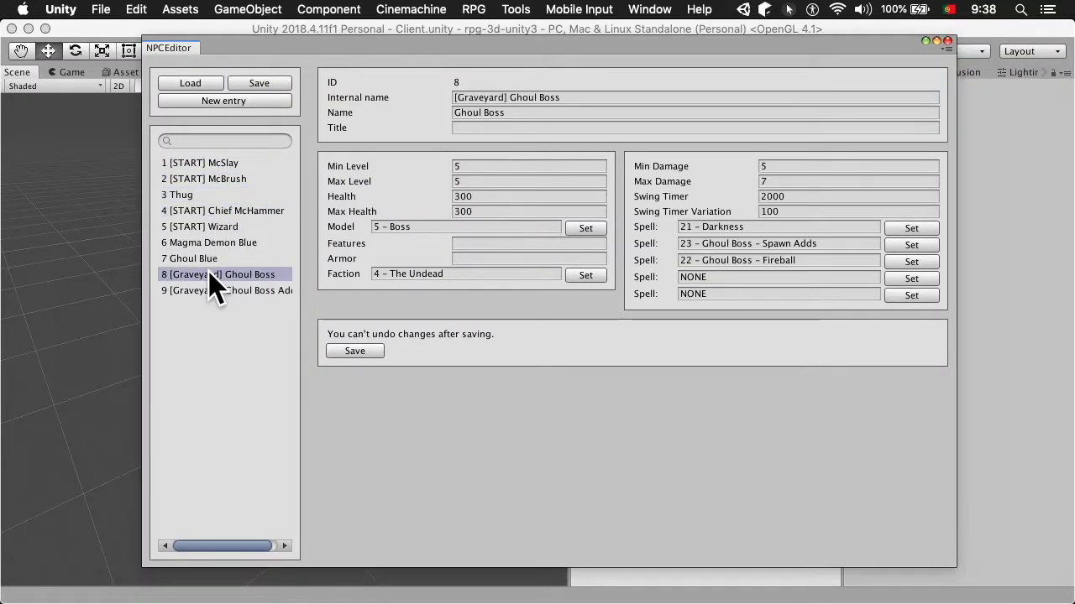
left_click(204, 289)
- Create the NPC "[START] Some thug" named "Thug 2" with min level 2, max level 3, health 150 and max health 200
left_click(200, 100)
left_click(629, 99)
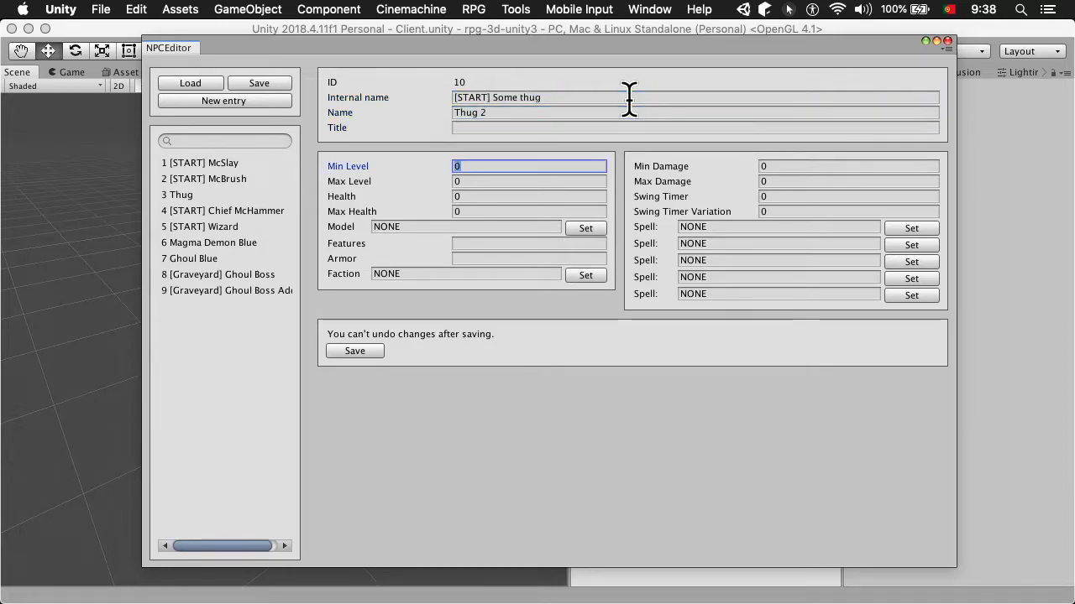
type("2")
key("Tab")
type("3")
key("Tab")
type("150")
key("Tab")
type("200")
key("Tab")
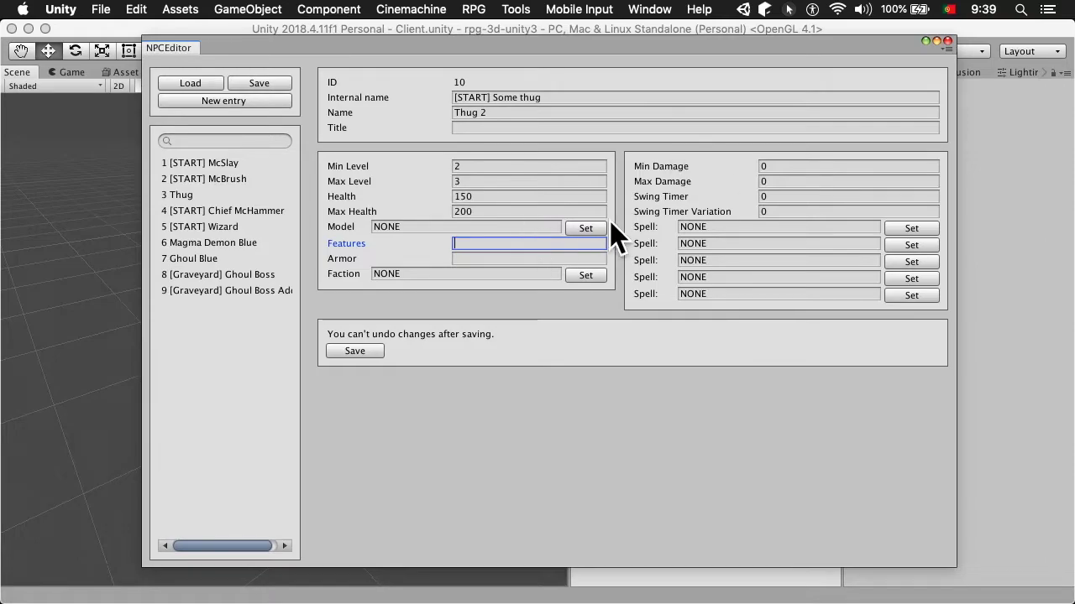
- Assign the Human Male model and The Thugs faction to the new Thug 2 NPC
left_click(556, 250)
left_click(526, 286)
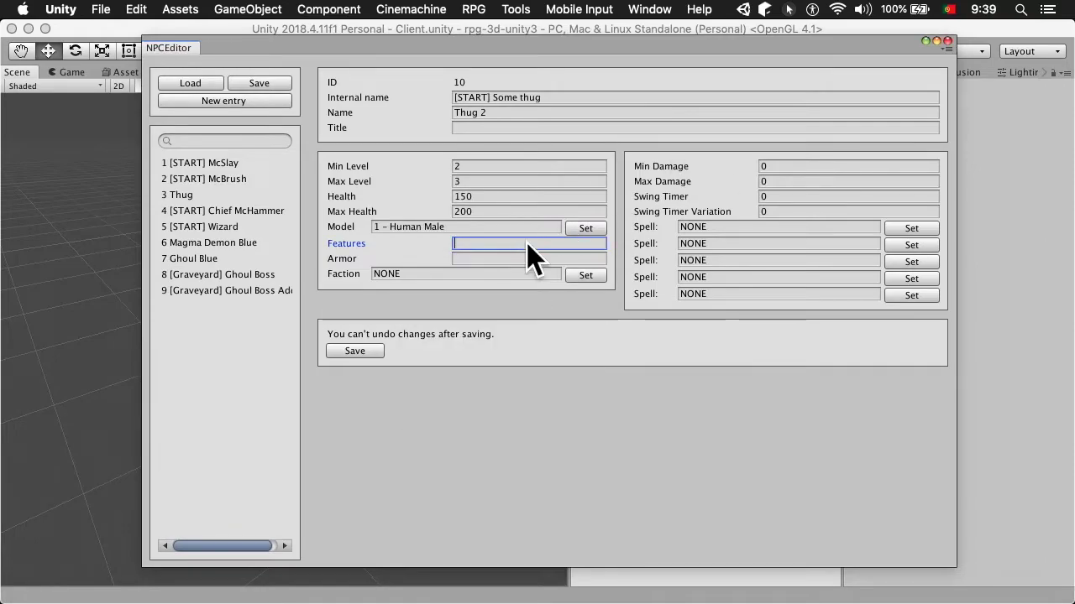
left_click(586, 276)
left_click(542, 317)
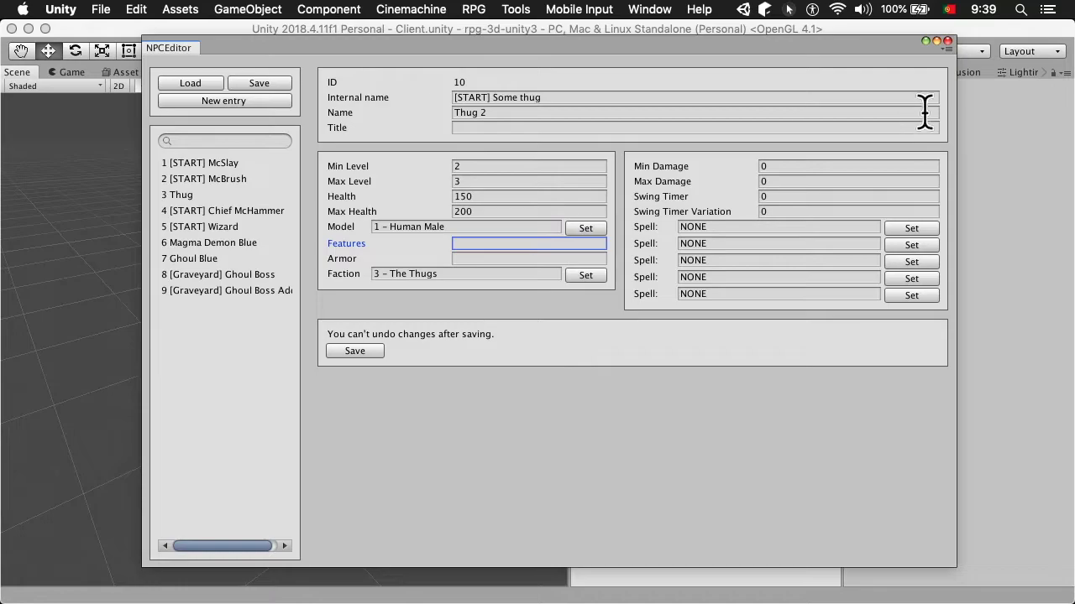
- Set Thug 2's damage to 30 minimum and 40 maximum, swing timer to 1000 and variation to 15, and open a spell selection
left_click(874, 166)
type("30")
key("Tab")
type("40")
key("Tab")
type("1000")
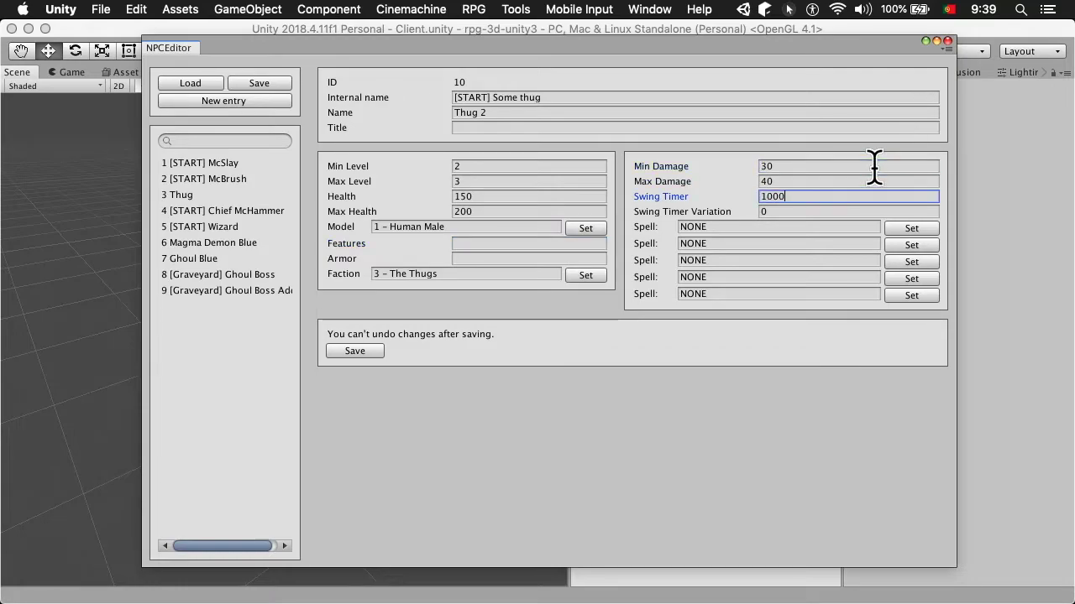
key("Tab")
type("15")
left_click(915, 238)
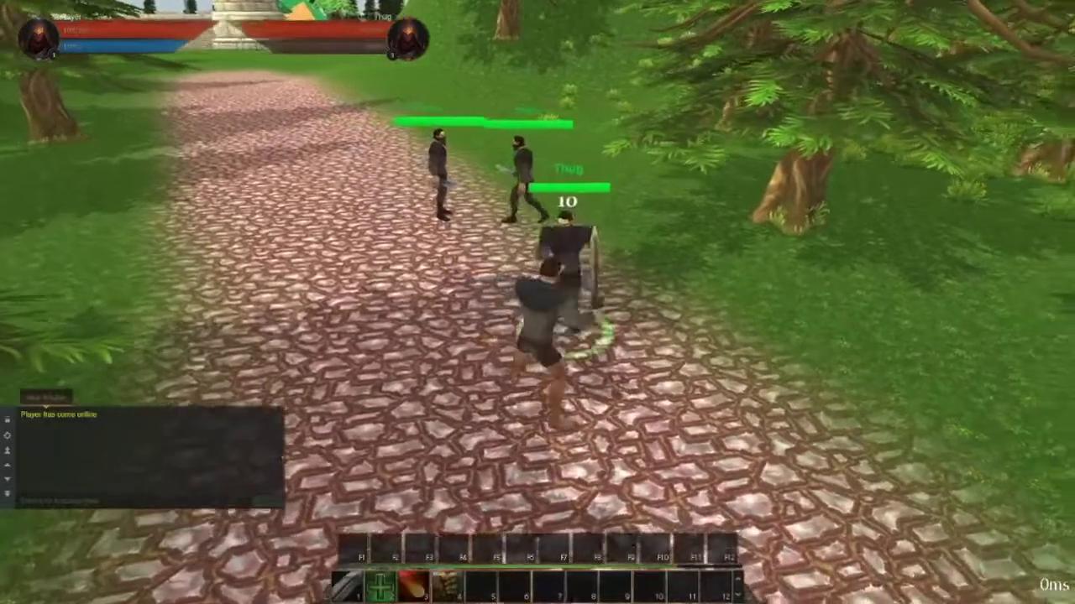
- Play-test combat against the Thug on the forest road using the spells in action slots 2 and 4, and switch targets
right_click_drag(580, 411, 839, 428)
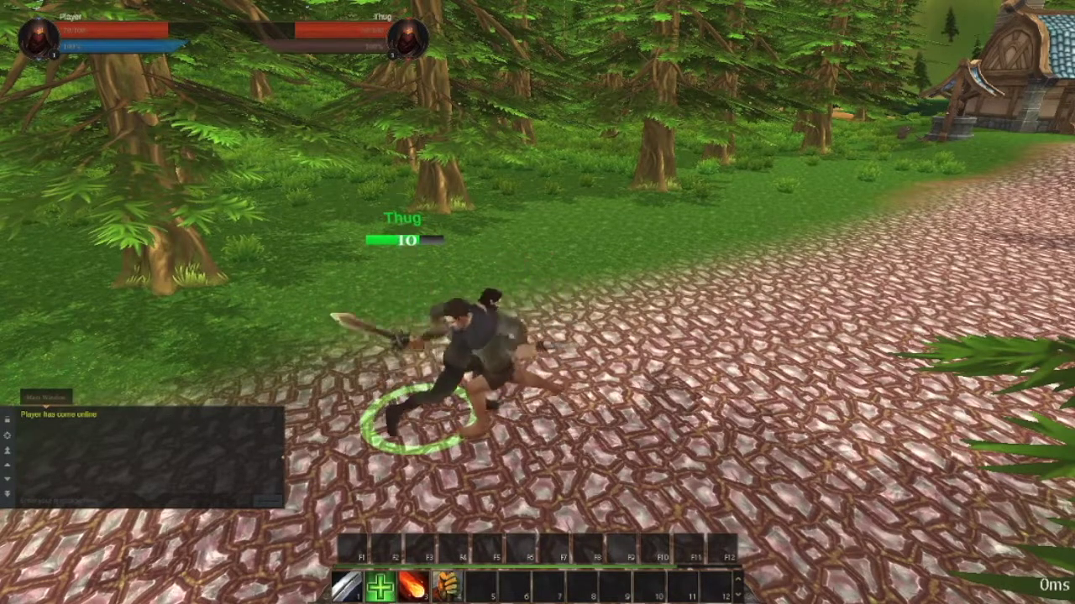
key("2")
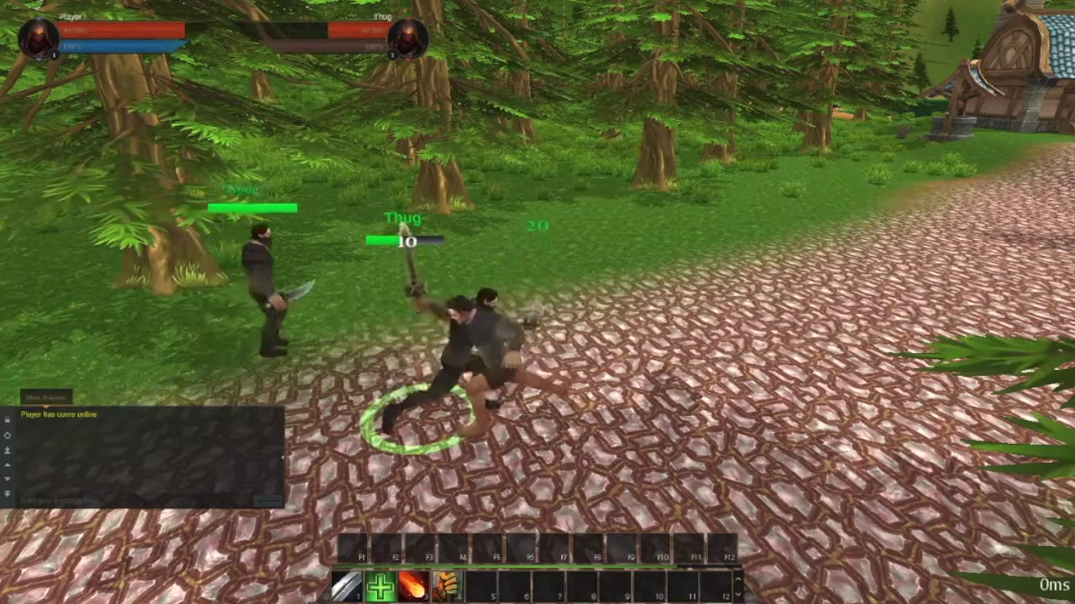
key("4")
key("4")
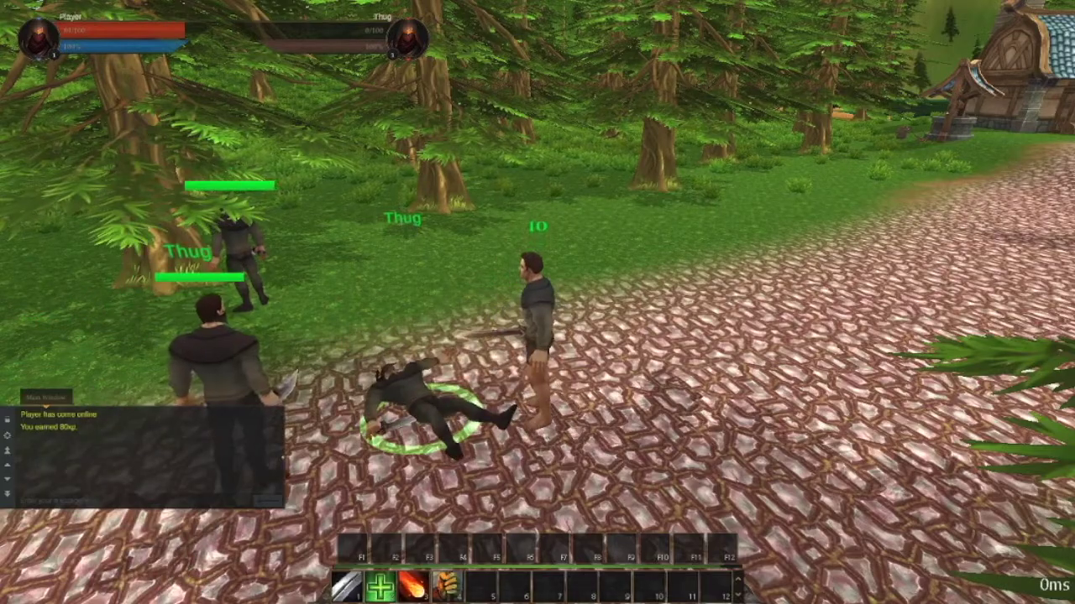
key("2")
key("Tab")
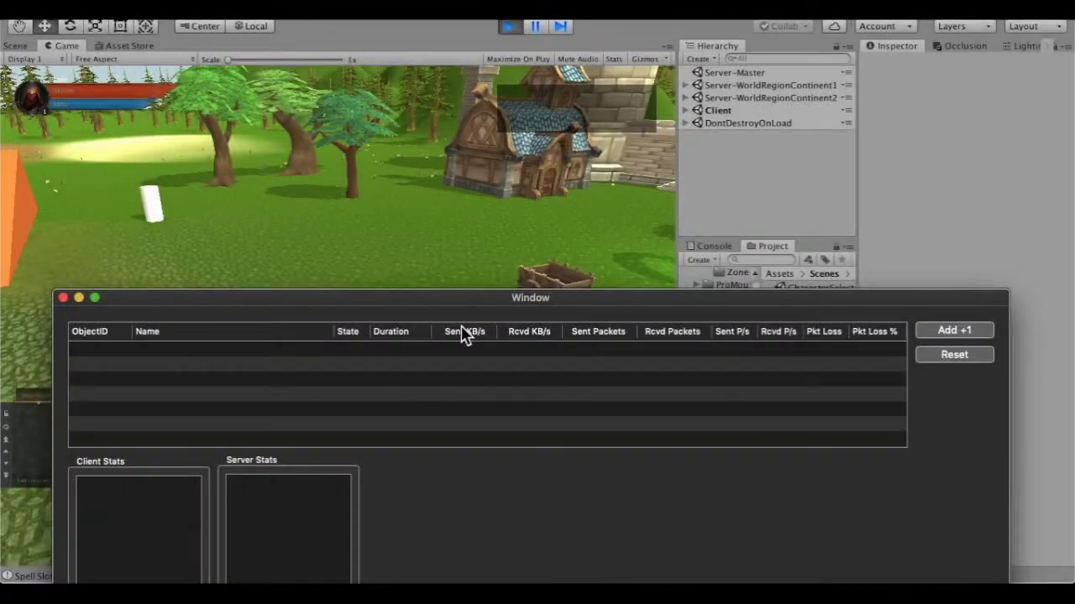
- Add simulated clients one by one to the running game server, up to Player15
left_click(944, 331)
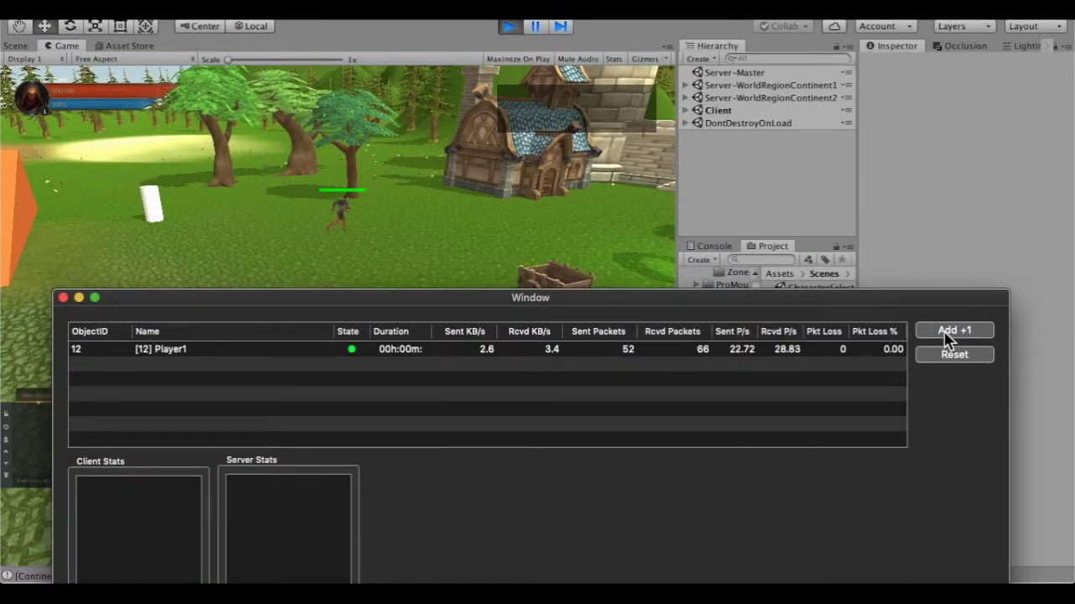
left_click(946, 335)
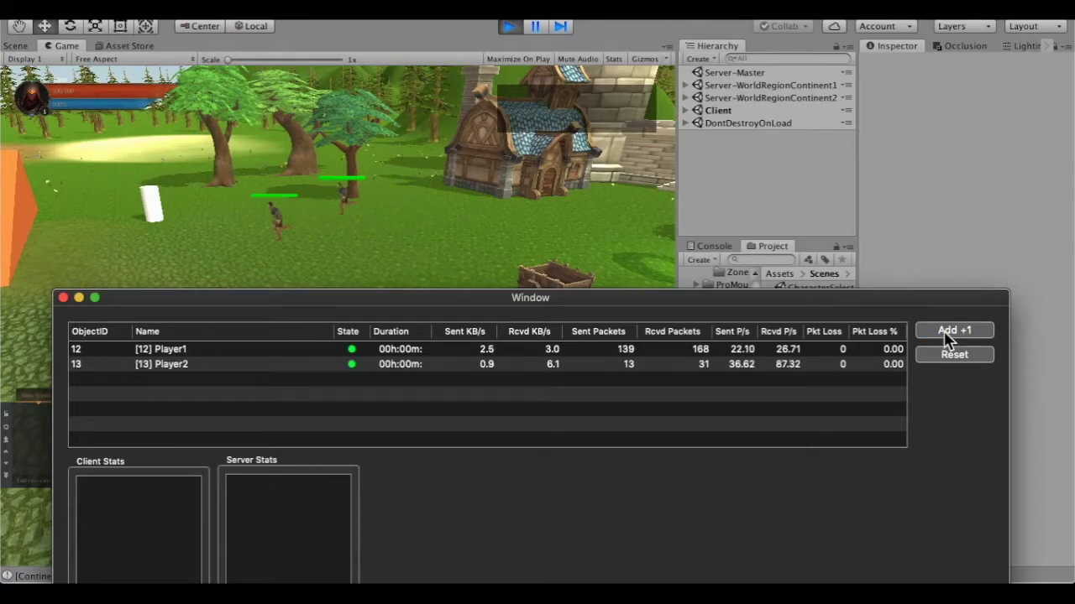
left_click(946, 333)
left_click(946, 333)
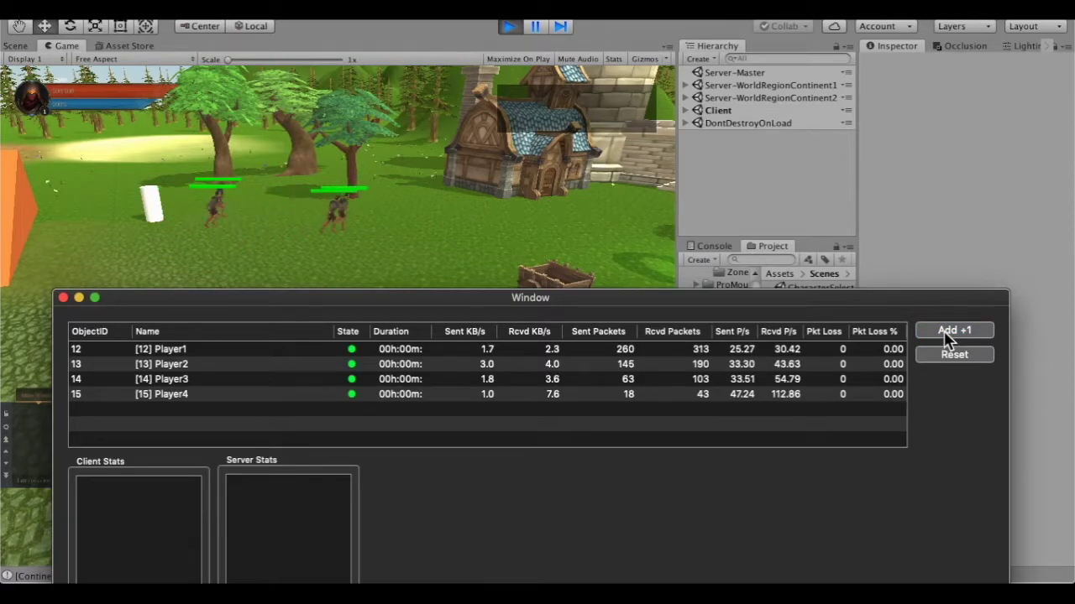
left_click(946, 333)
left_click(946, 334)
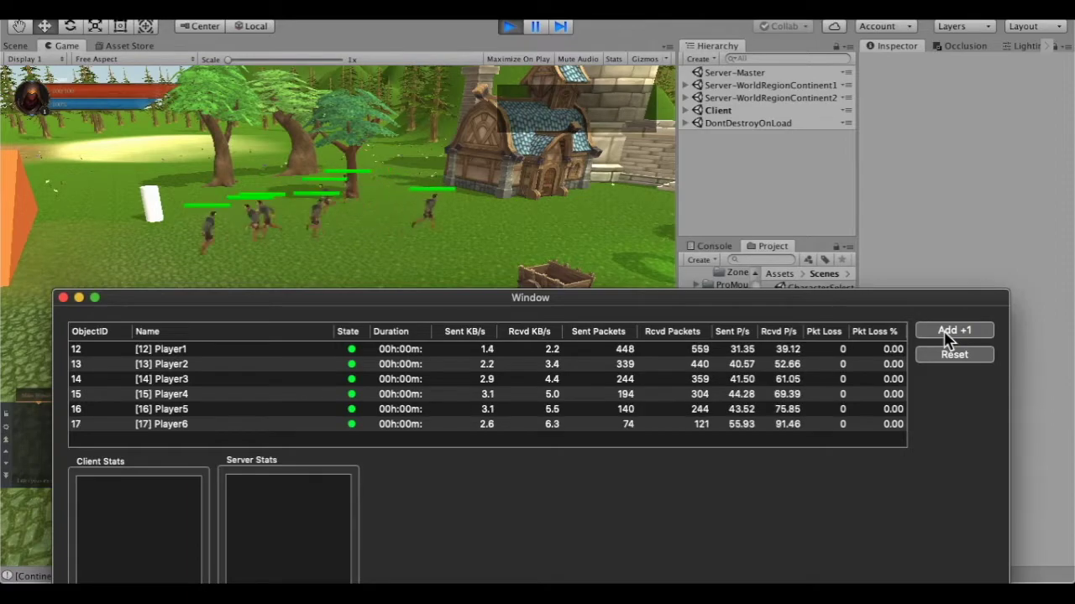
left_click(947, 333)
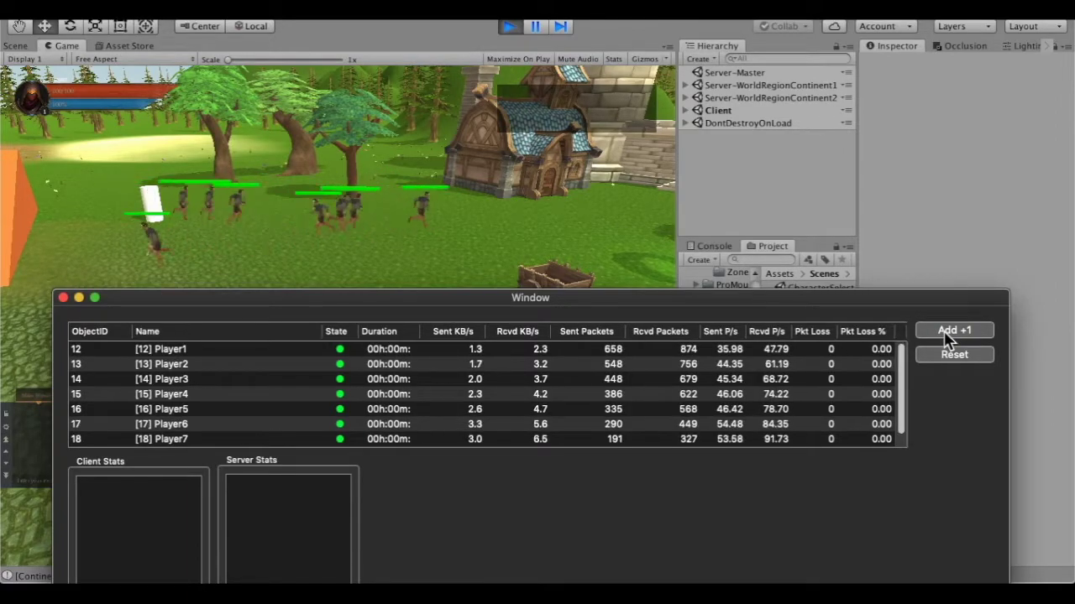
left_click(946, 334)
left_click(947, 333)
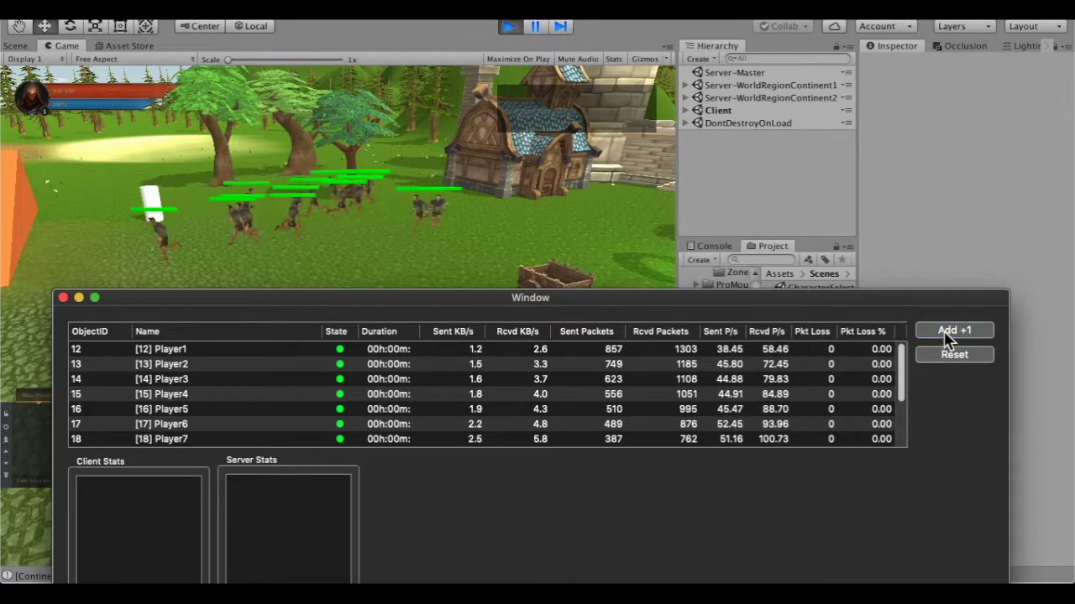
left_click(947, 334)
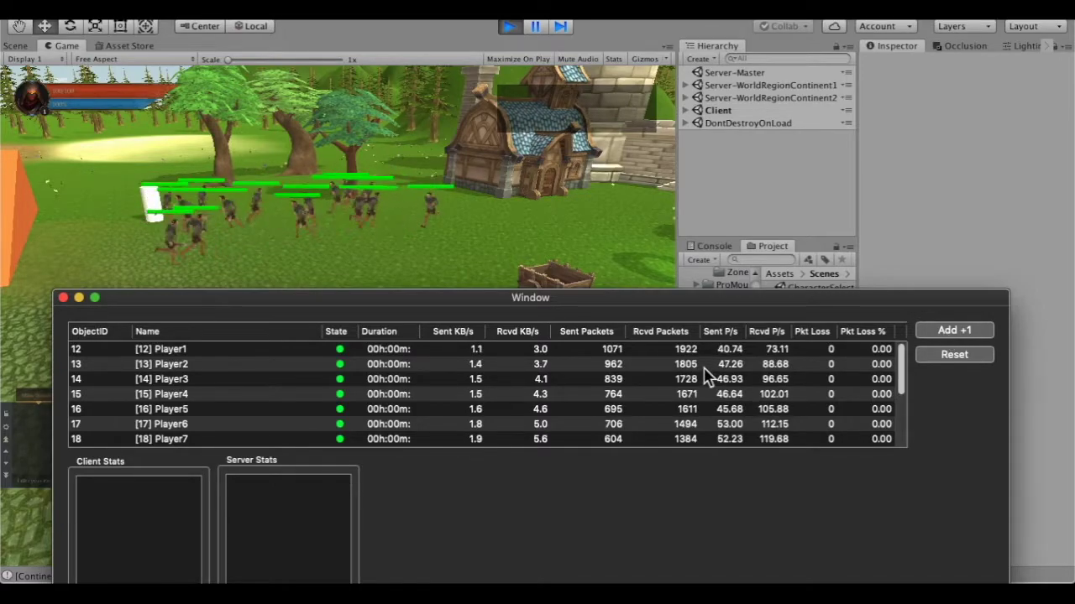
- Look through the network traffic of all simulated clients and inspect the client and server stats for Player1
scroll(556, 401, "down", 3)
scroll(527, 423, "up", 3)
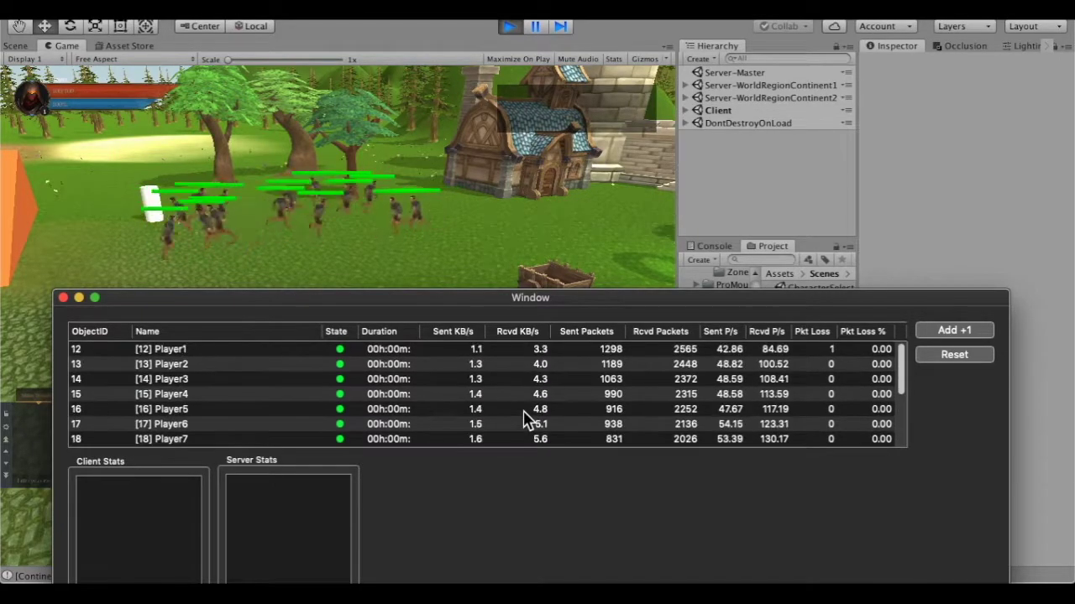
scroll(527, 418, "down", 3)
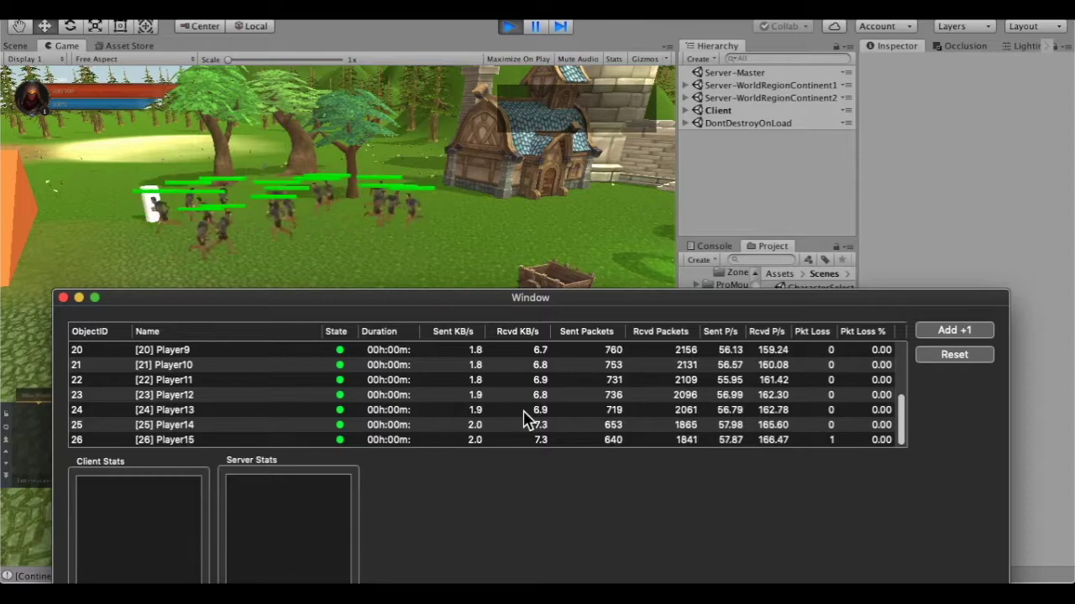
scroll(527, 420, "up", 3)
left_click(562, 353)
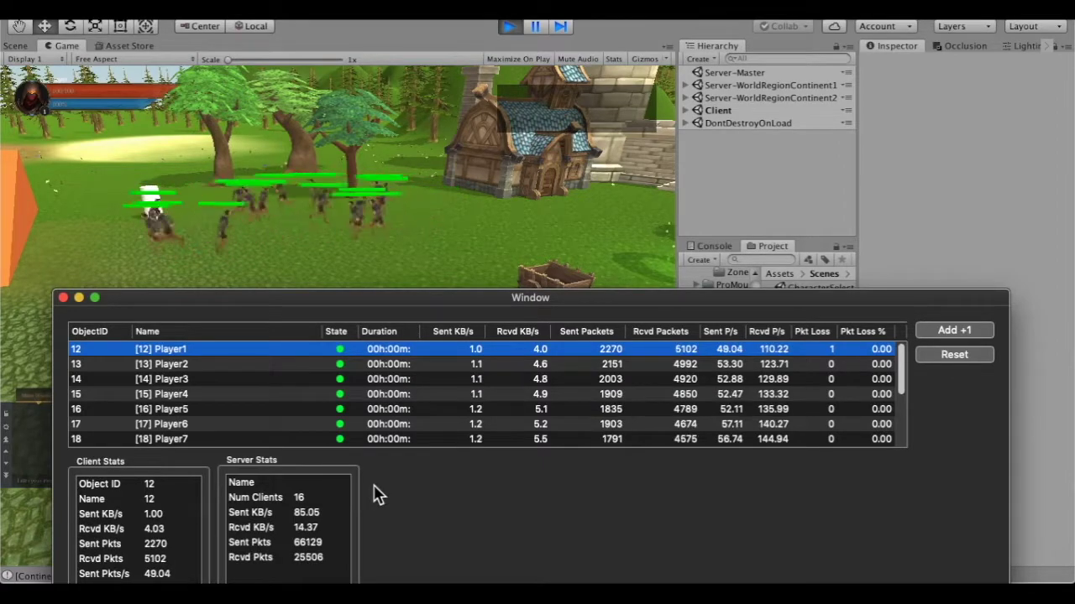
- Reset the network statistics and inspect the client stats of Player13, Player11 and Player10
left_click(960, 361)
scroll(689, 378, "down", 3)
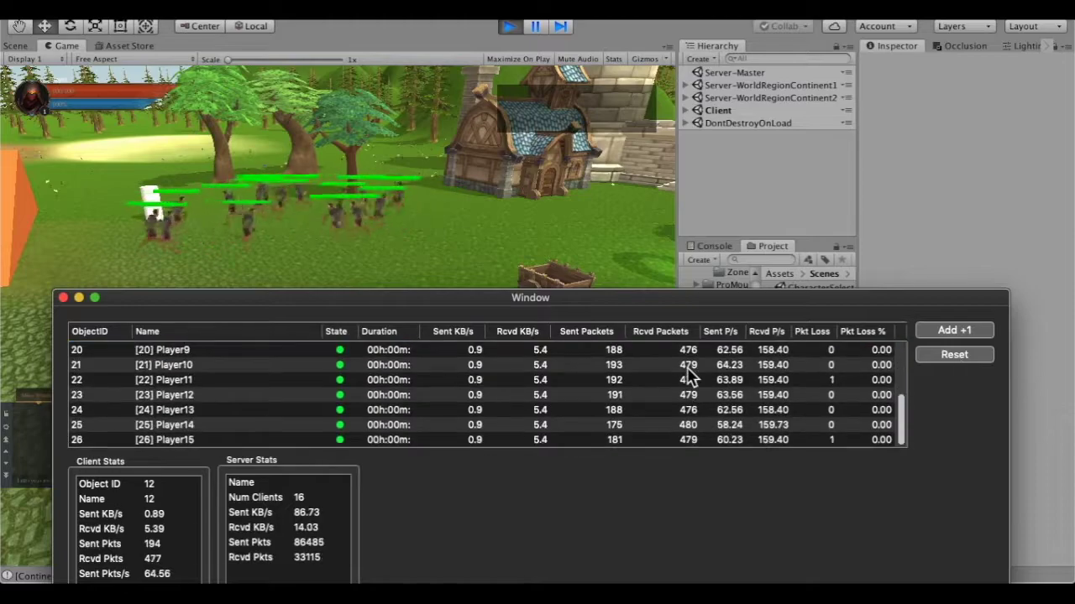
left_click(607, 414)
left_click(611, 381)
left_click(614, 360)
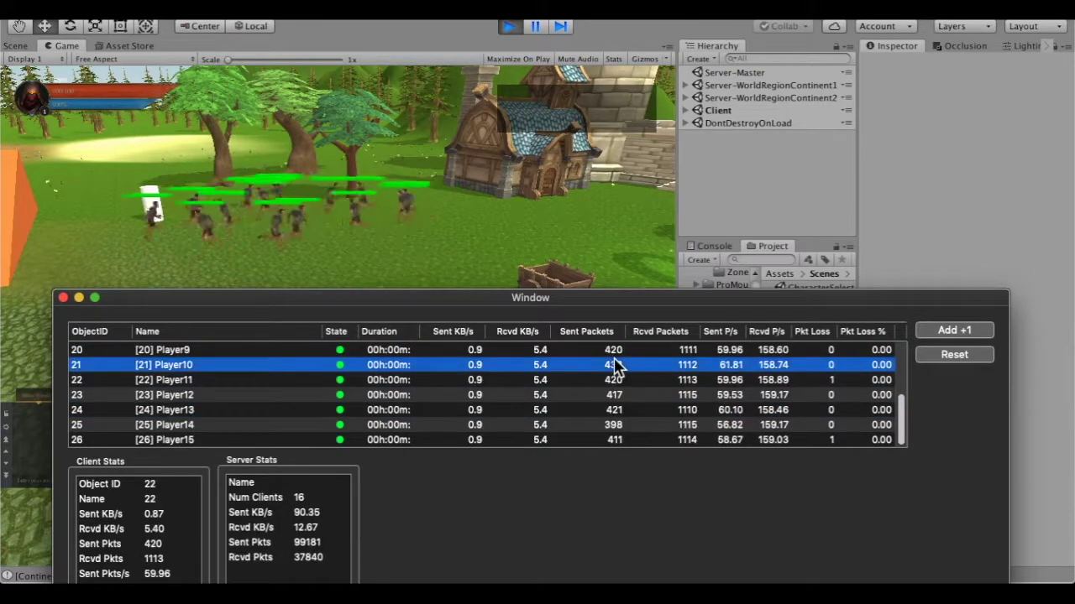
- Enlarge the network statistics window, add two more simulated clients and check their traffic in the list
double_click(543, 298)
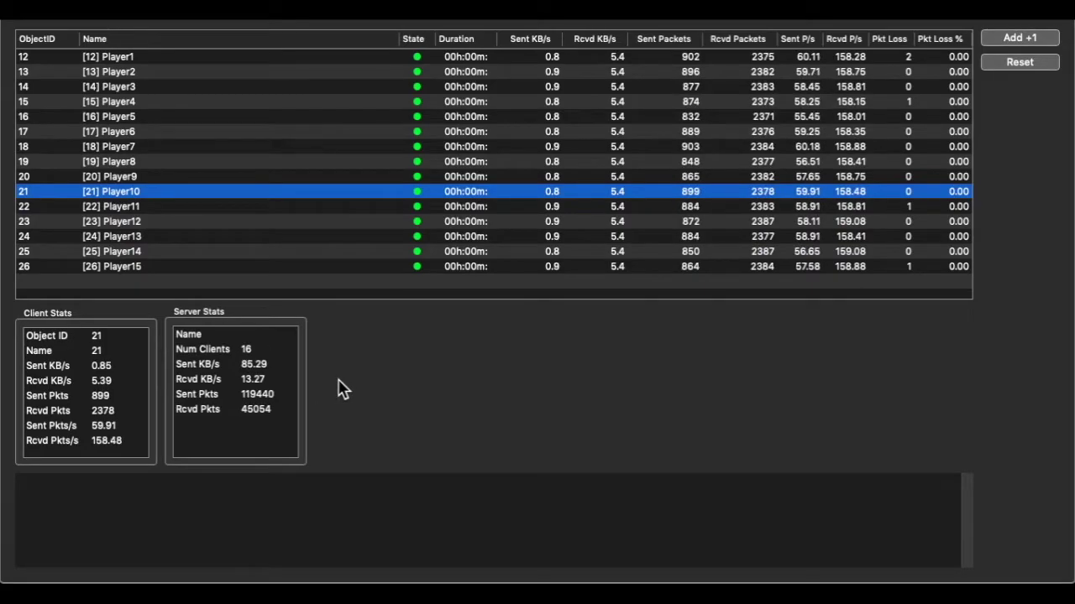
left_click(1026, 40)
left_click(1026, 40)
scroll(745, 143, "down", 1)
scroll(745, 143, "up", 1)
scroll(743, 143, "down", 1)
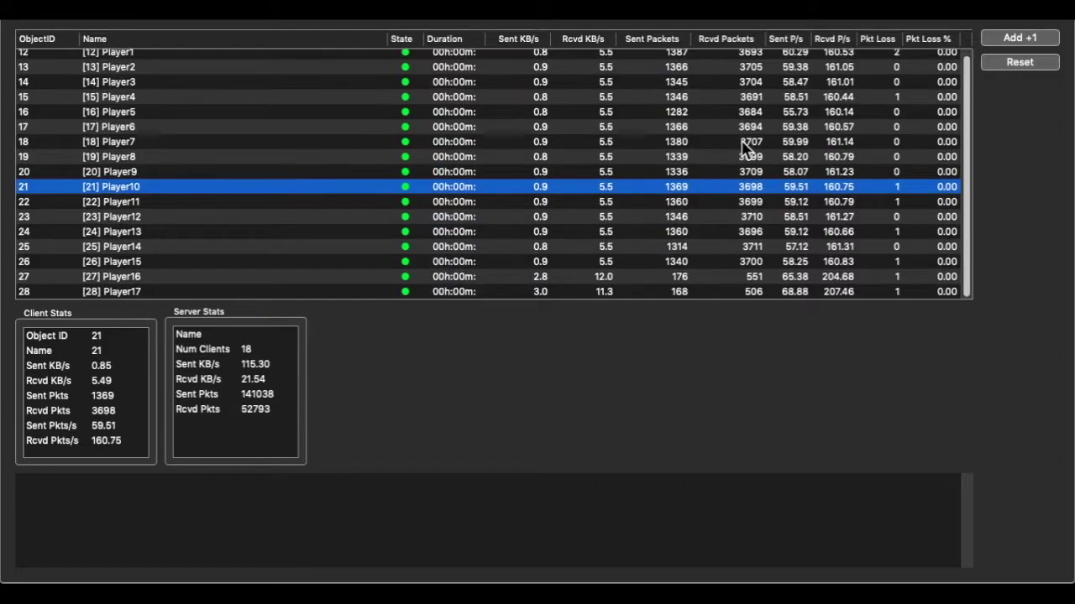
- Return to the running game, run the character past the crowd of simulated players and enter the green portal
scroll(742, 141, "up", 1)
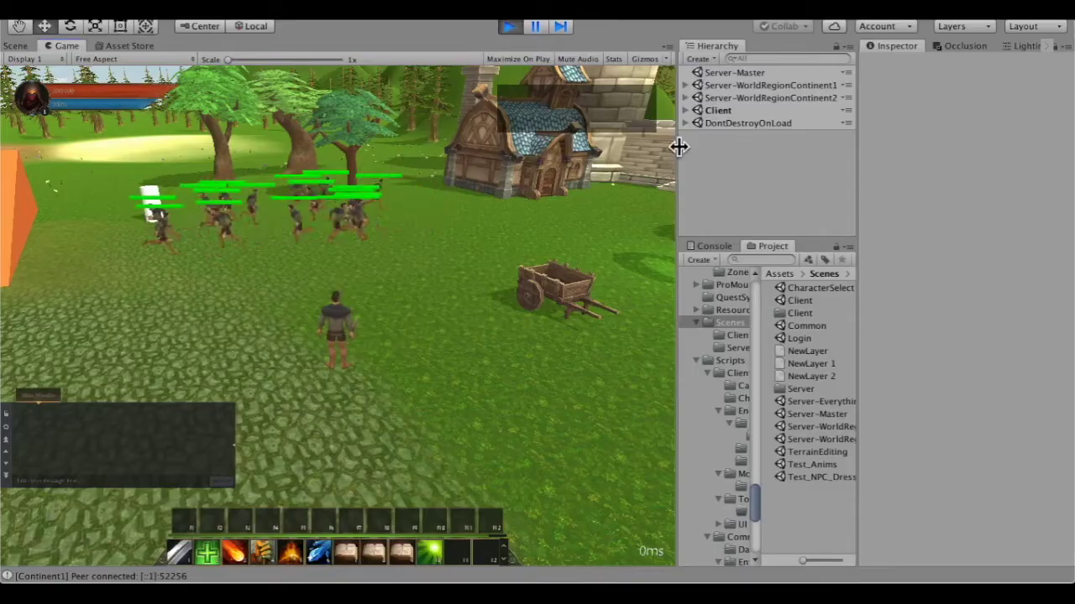
right_click_drag(303, 202, 335, 310)
key("w")
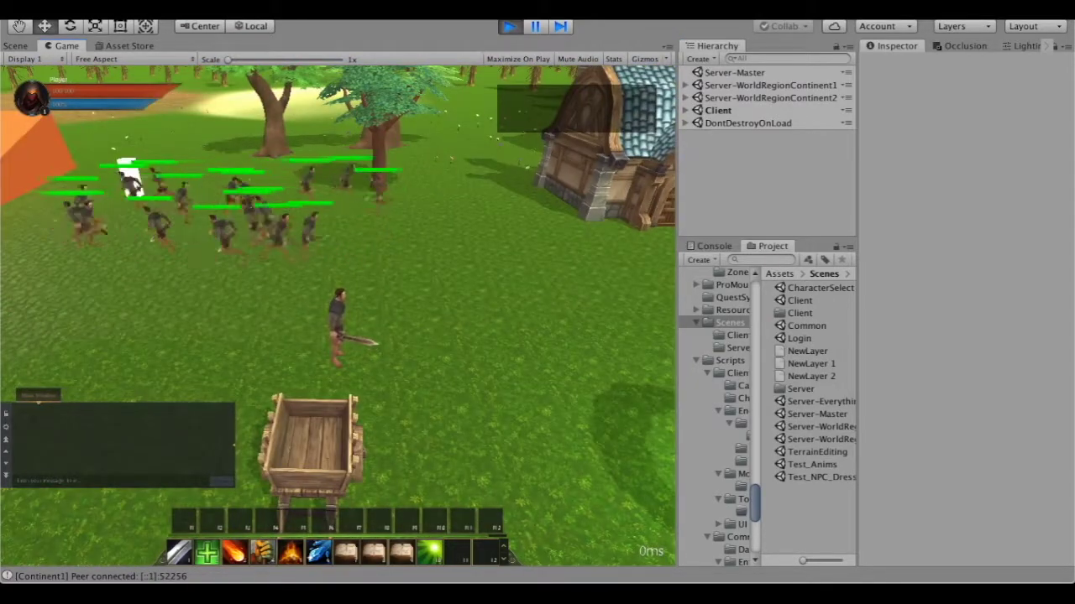
right_click(303, 199)
right_click_drag(303, 199, 411, 222)
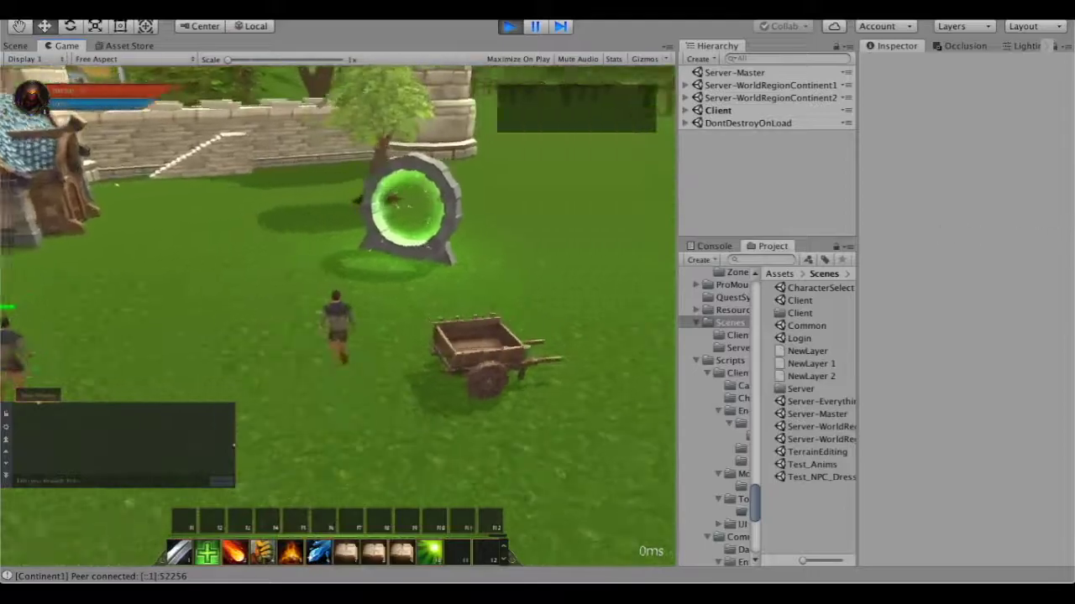
key("w")
right_click(403, 234)
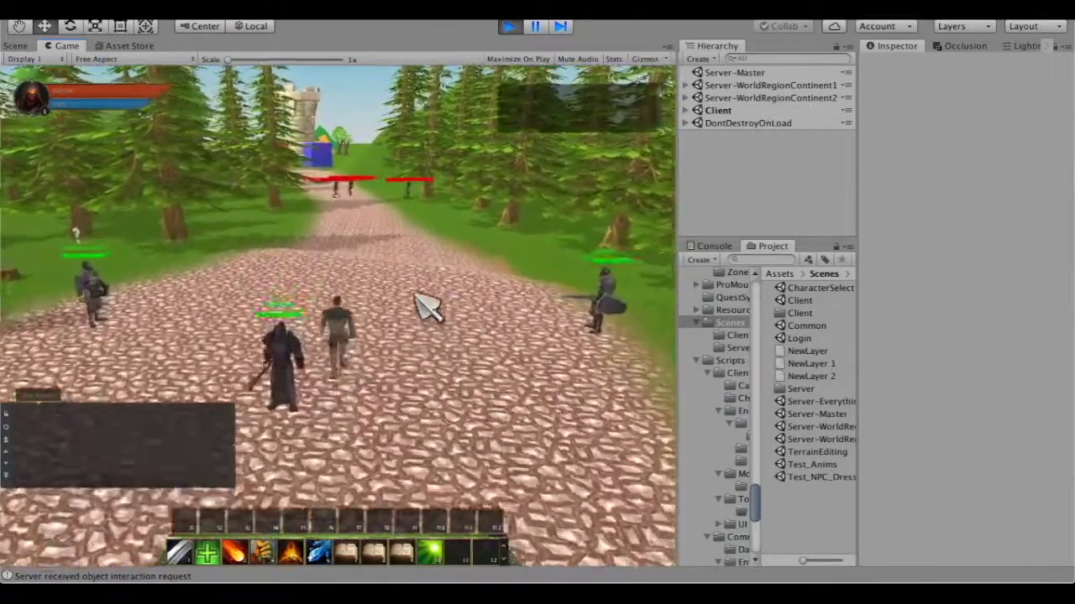
- Run down the forest road, target the nearest enemy and cast Fireball at it repeatedly
key("w")
mouse_move(404, 241)
right_mouse_down()
mouse_move(422, 260)
mouse_move(403, 242)
right_mouse_up()
key("Tab")
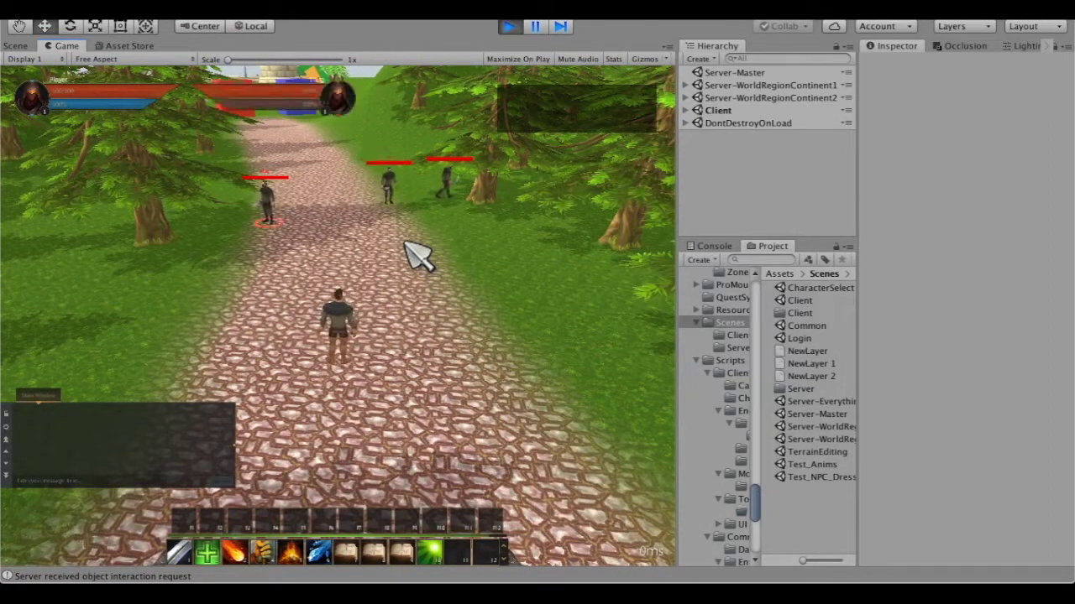
key("3")
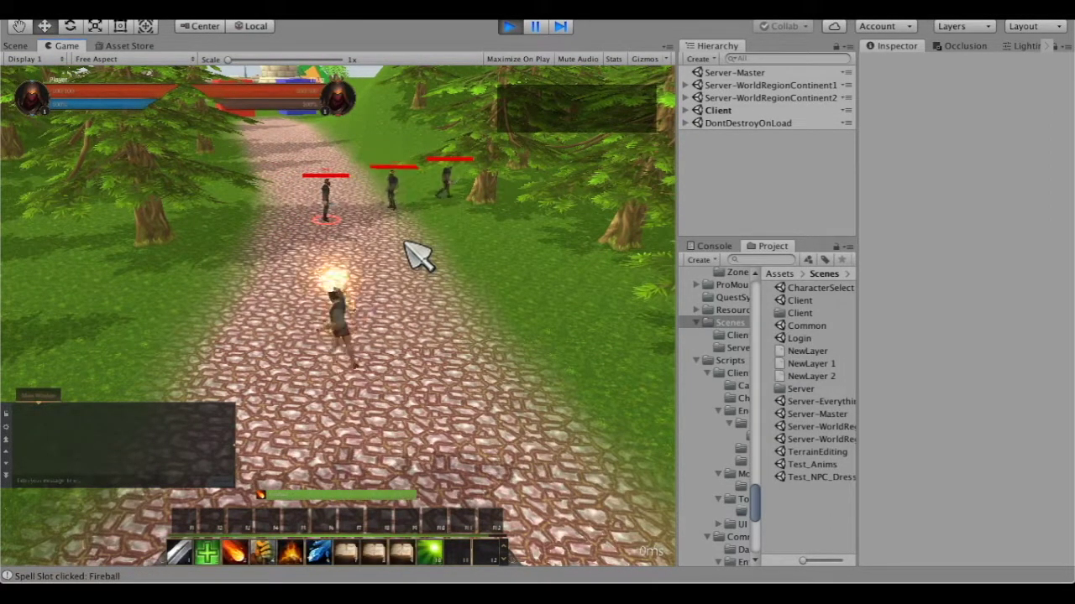
key("3")
key("3")
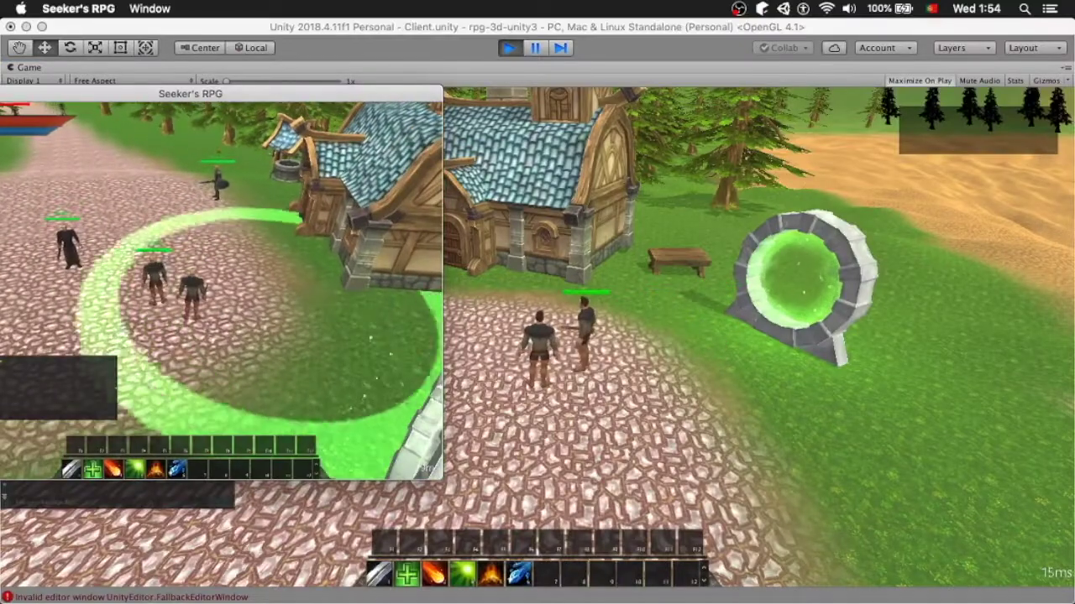
- Place area spells on the ground around the two players in the Seeker's RPG client window
left_click(198, 287)
key("6")
left_click(199, 287)
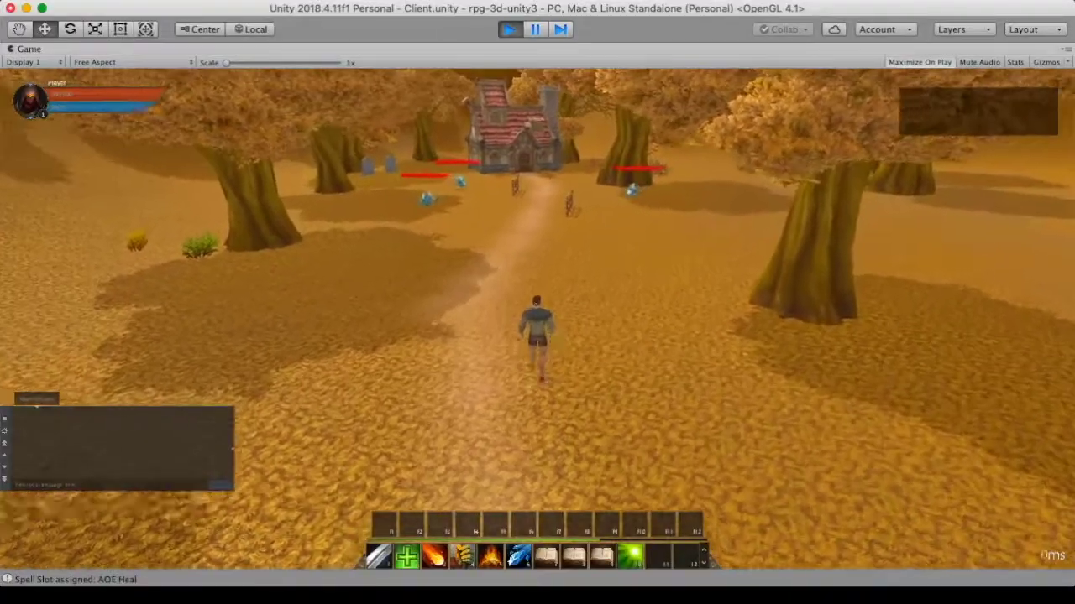
- Run along the autumn forest path, target the nearest demon, cast Fireball at it twice and continue towards the house
key("w")
key("Tab")
key("3")
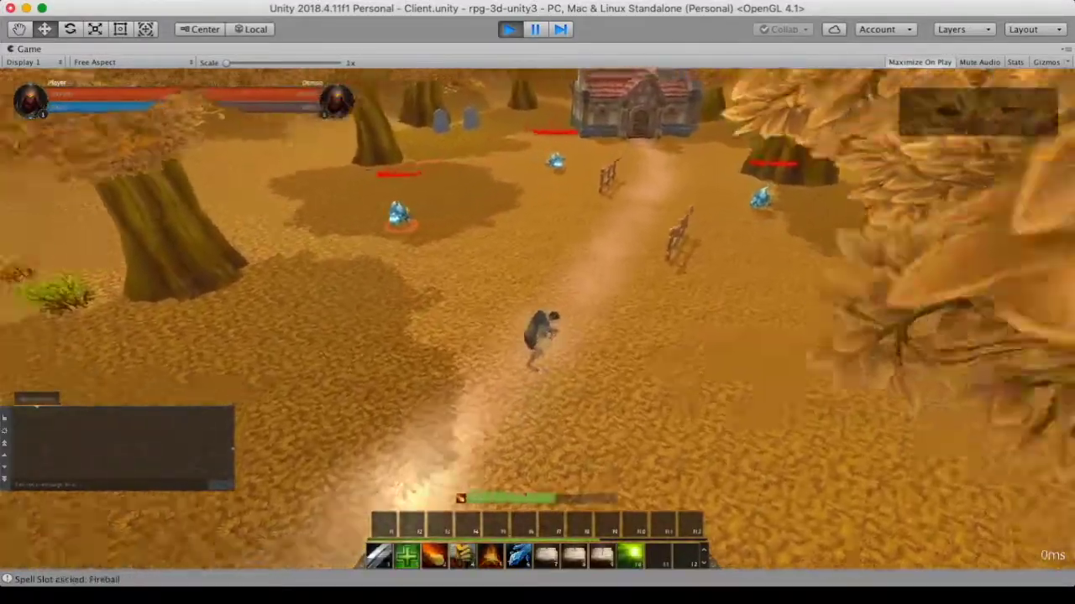
key("3")
key("w")
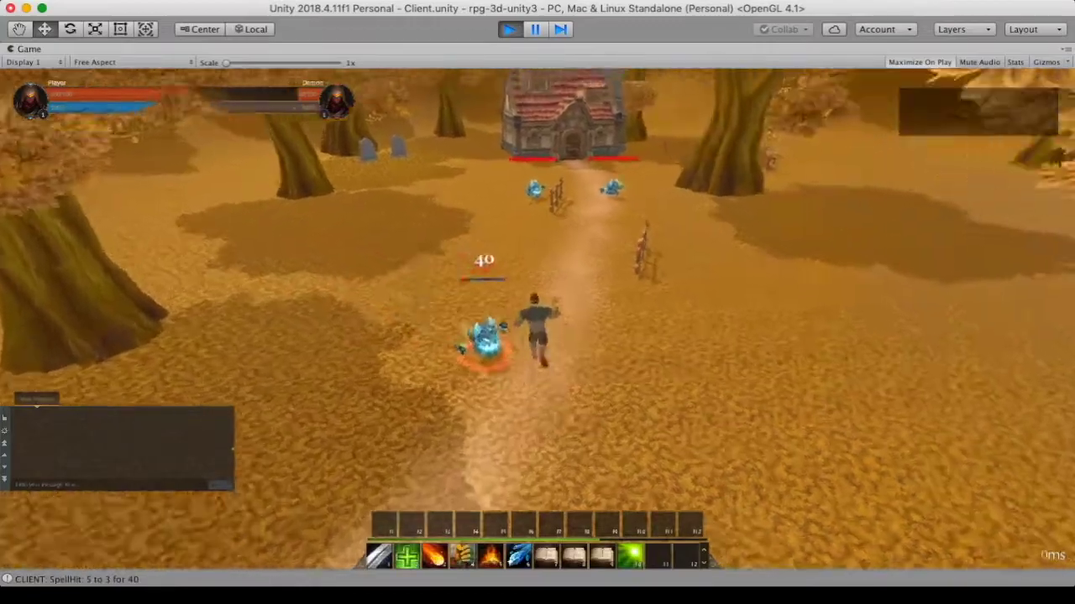
key("w")
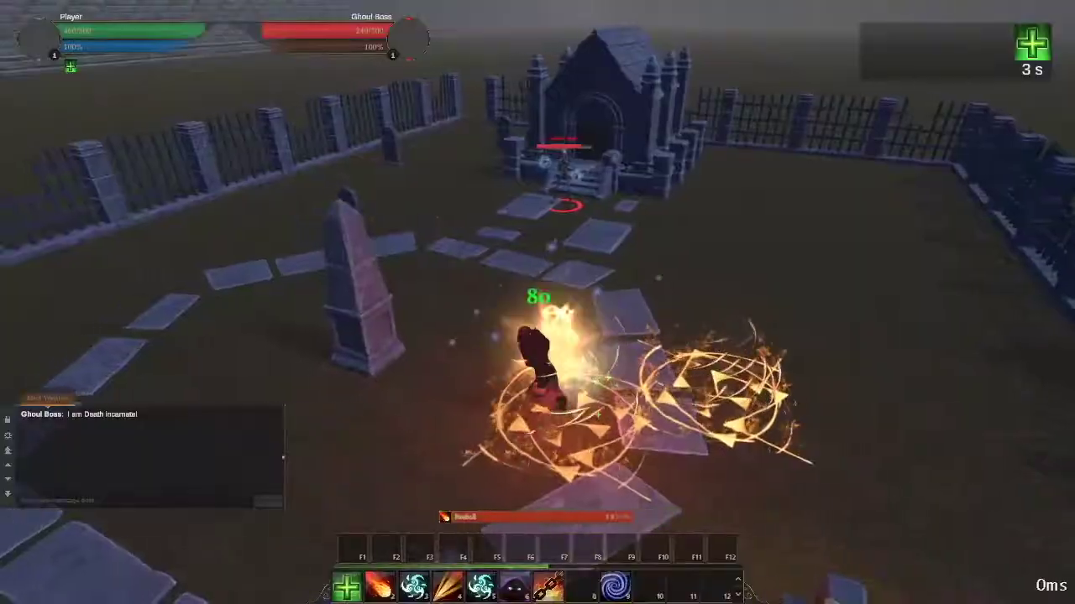
- Move out of the burning circles in the graveyard and cast Fireball at the Ghoul Boss
key("a")
key("2")
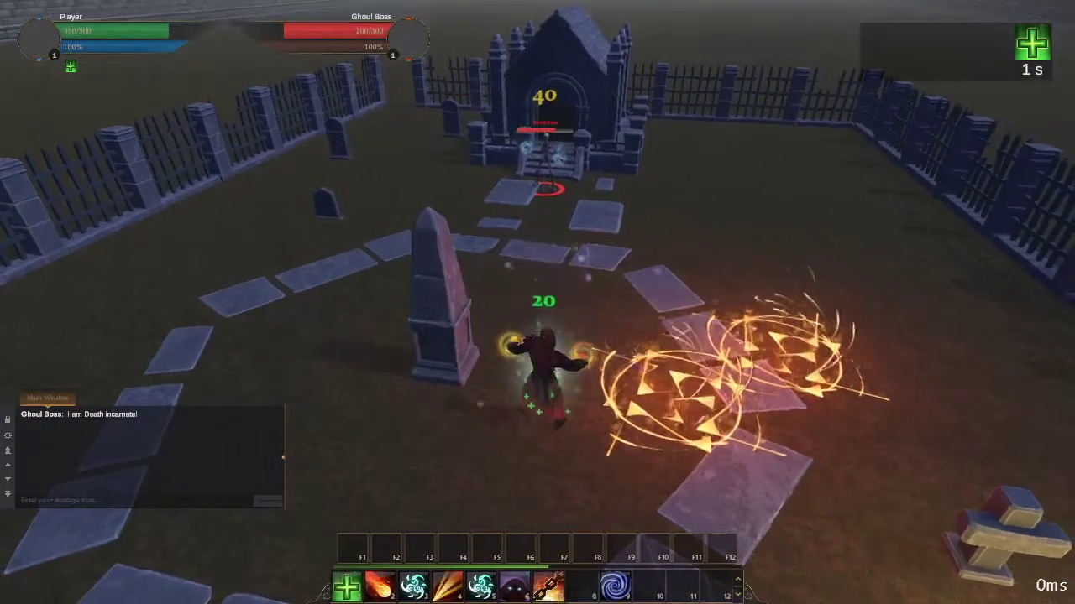
key("2")
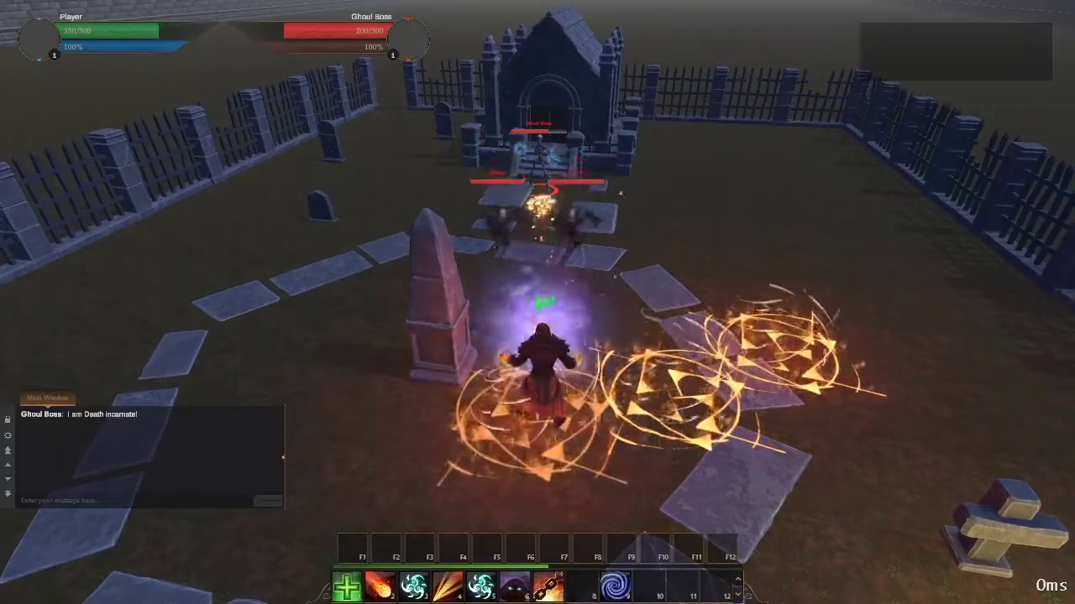
- Target the attacking Ghoul, strafe away from the fire circles, attack it with the fourth spell and heal the character
key("Tab")
key("a")
key("4")
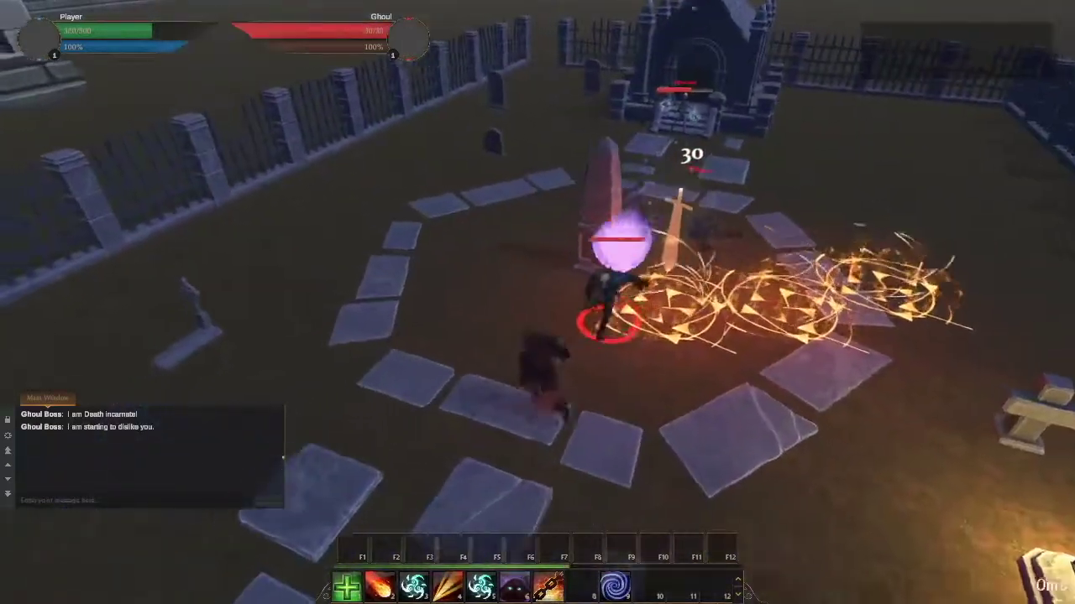
key("1")
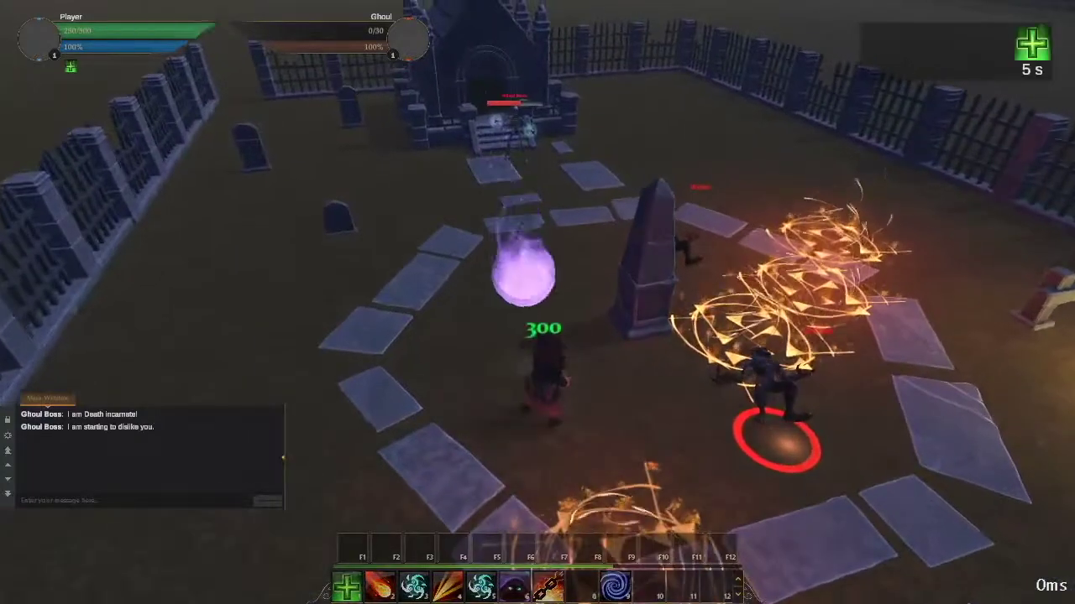
- Retarget the Ghoul Boss, cast Fireball at it twice while sidestepping the fire circle, and heal the character
key("Tab")
key("2")
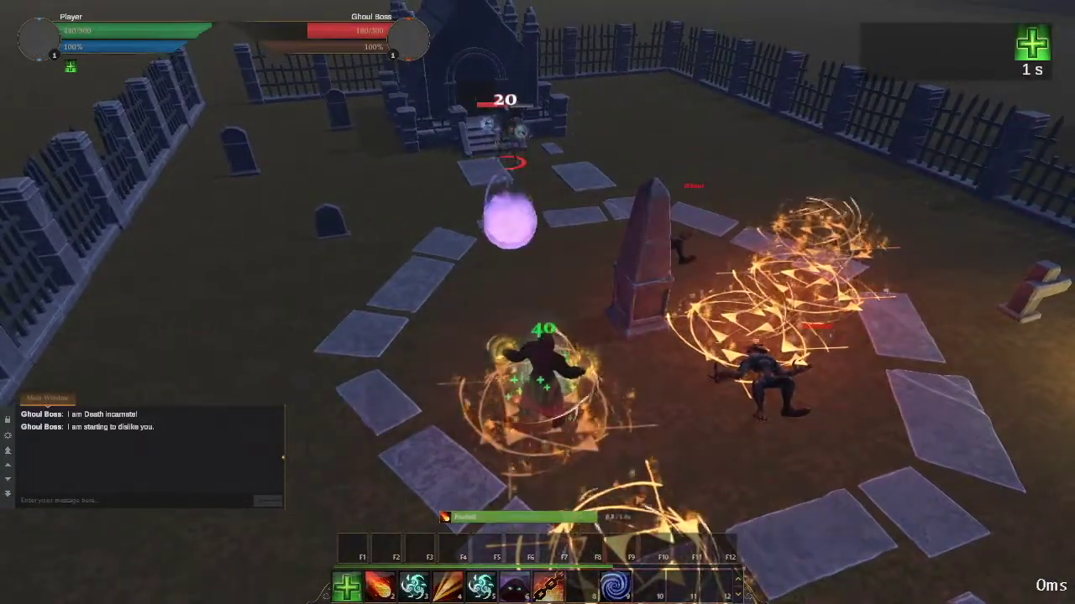
key("a")
key("2")
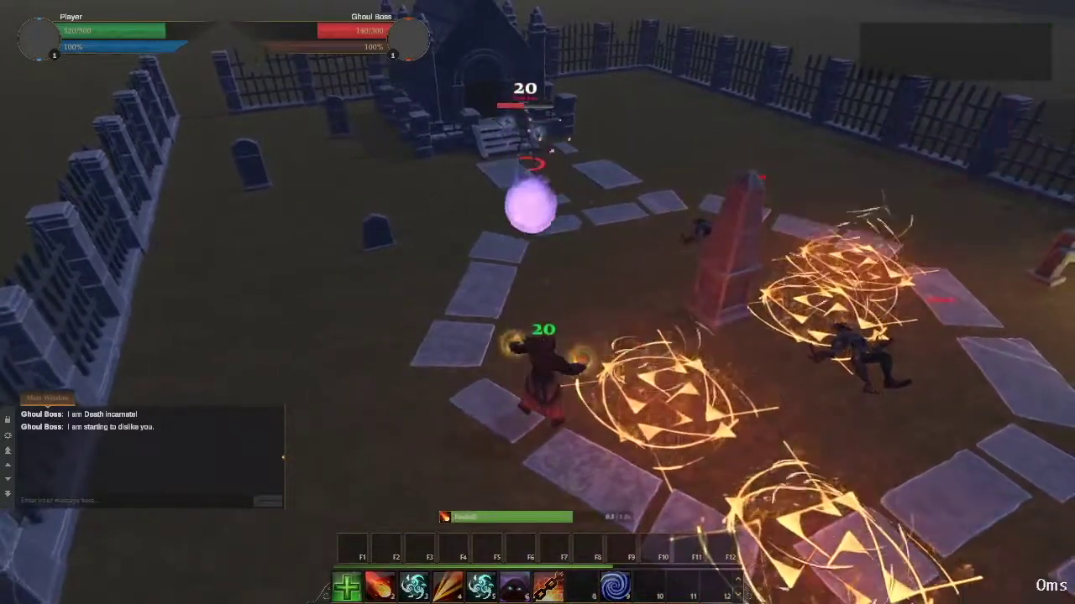
key("1")
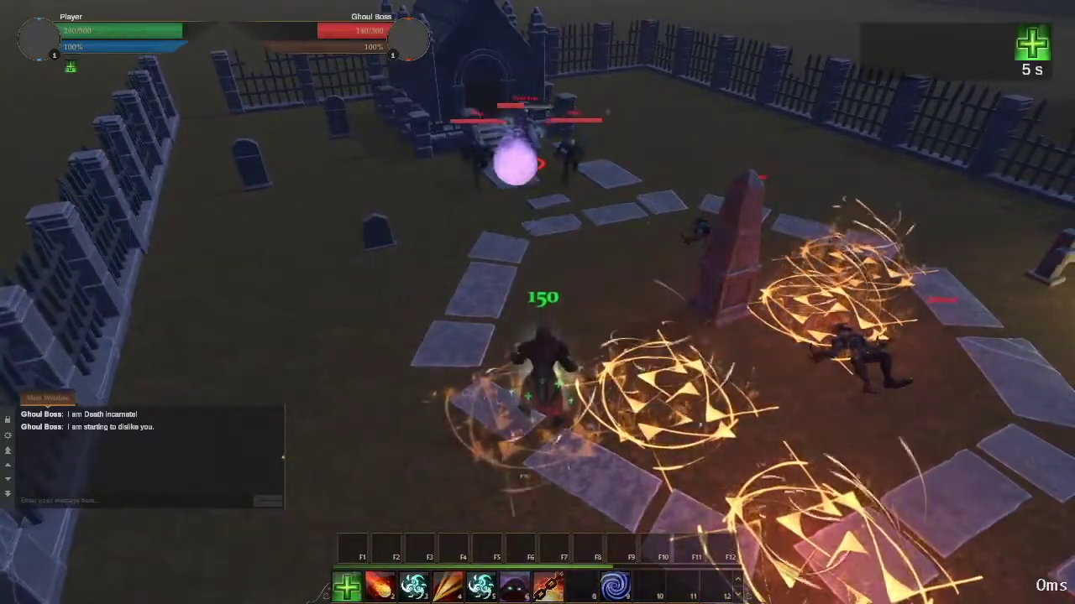
- Keep strafing around the fire circles while switching between the newly summoned Ghouls, and retarget the Ghoul Boss with Fireball
key("a")
key("2")
key("Tab")
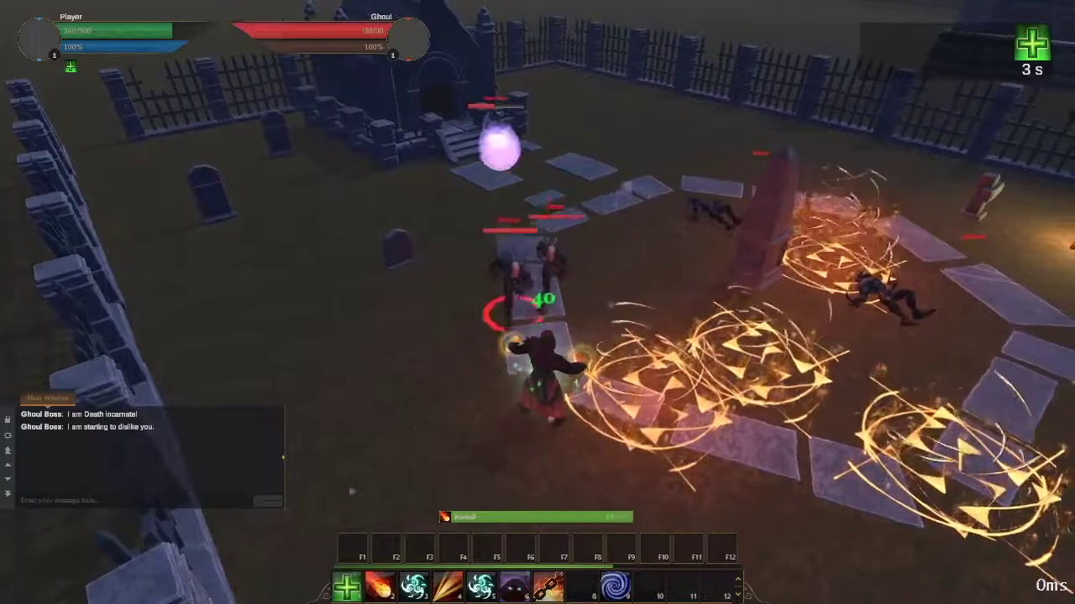
key("a")
key("Tab")
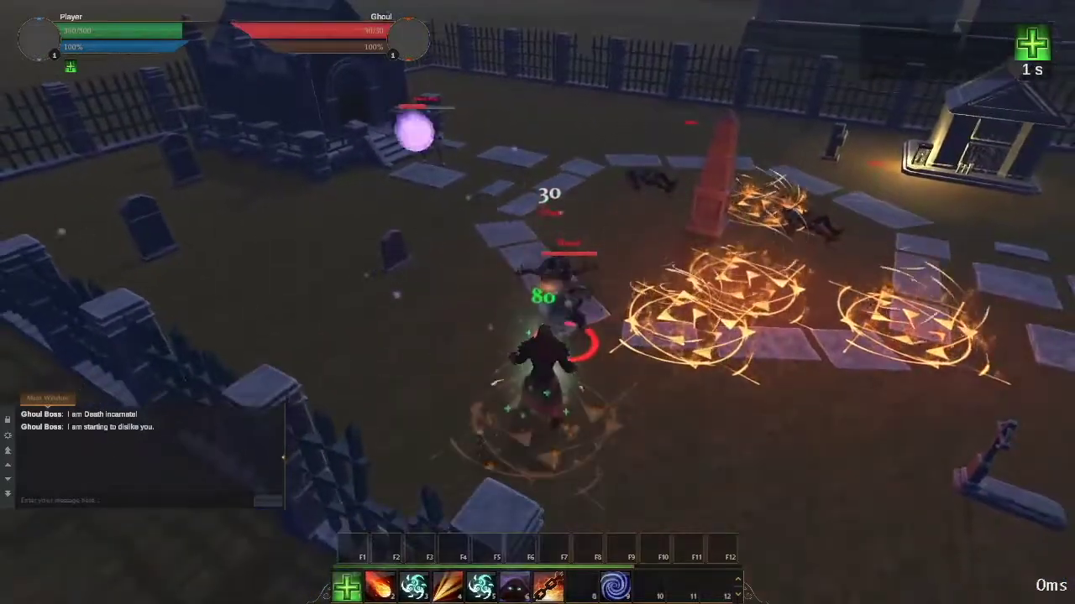
key("a")
key("Tab")
key("2")
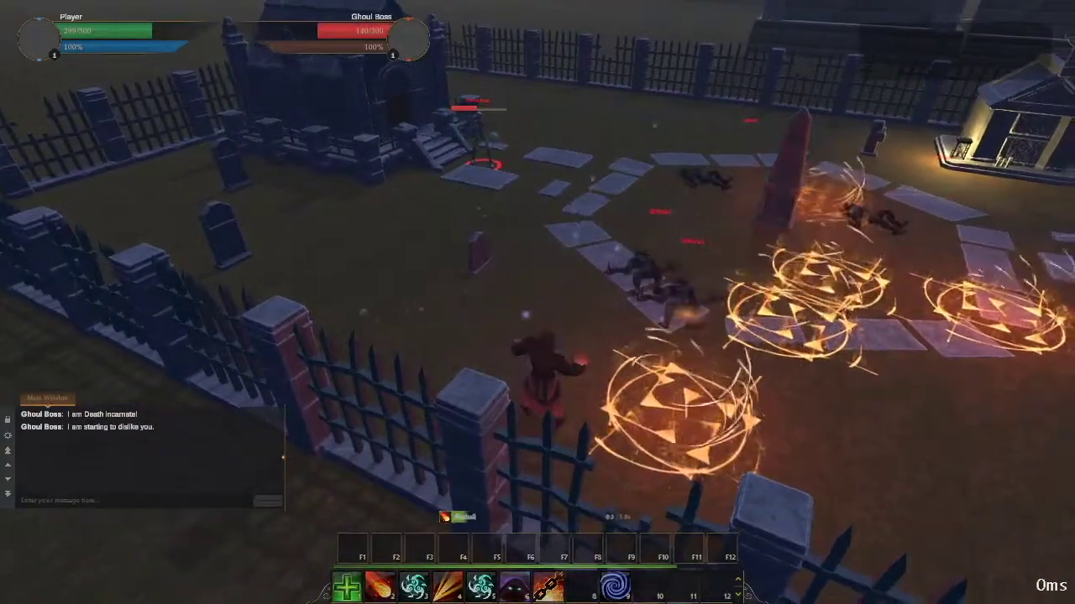